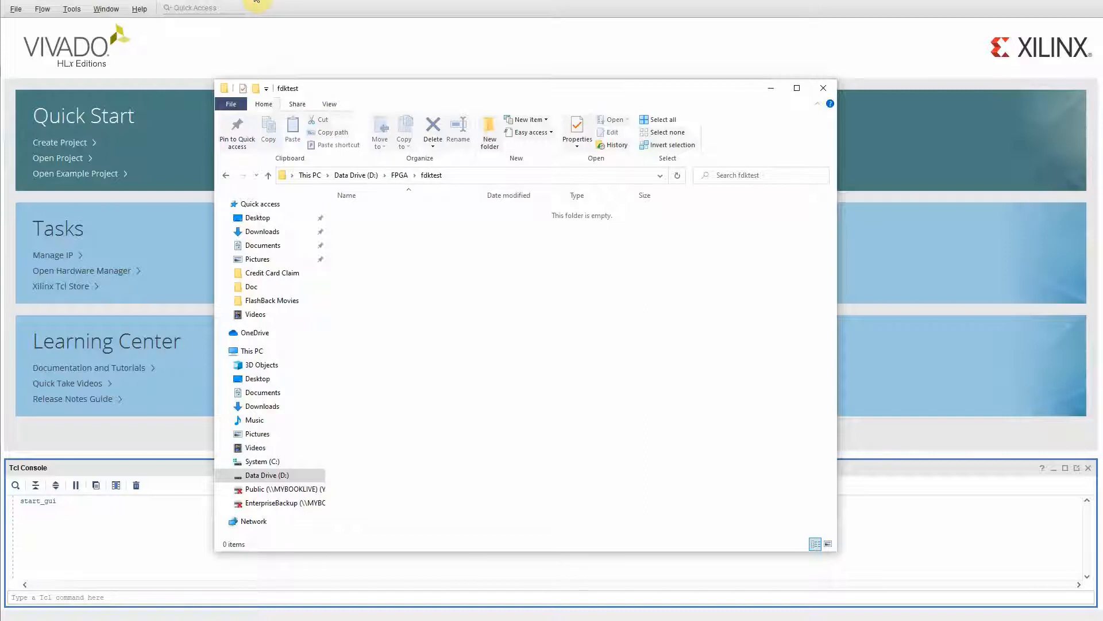
Step: Switch from the empty fdktest folder to Vivado and change the Tcl working directory to d:/FPGA/fdktest/
left_click(257, 1)
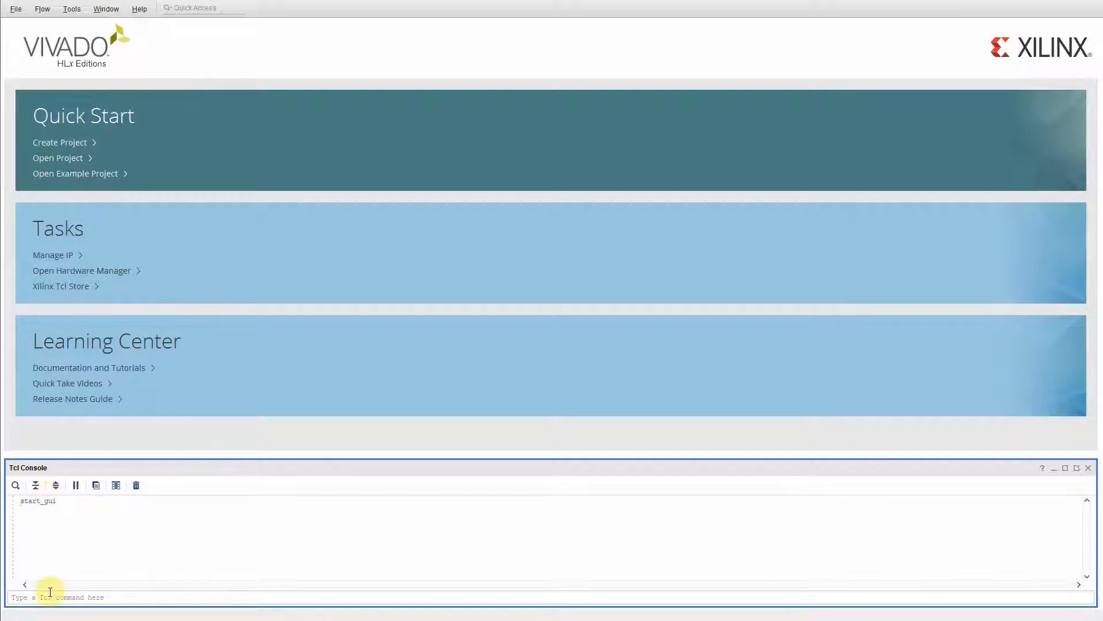
left_click(86, 597)
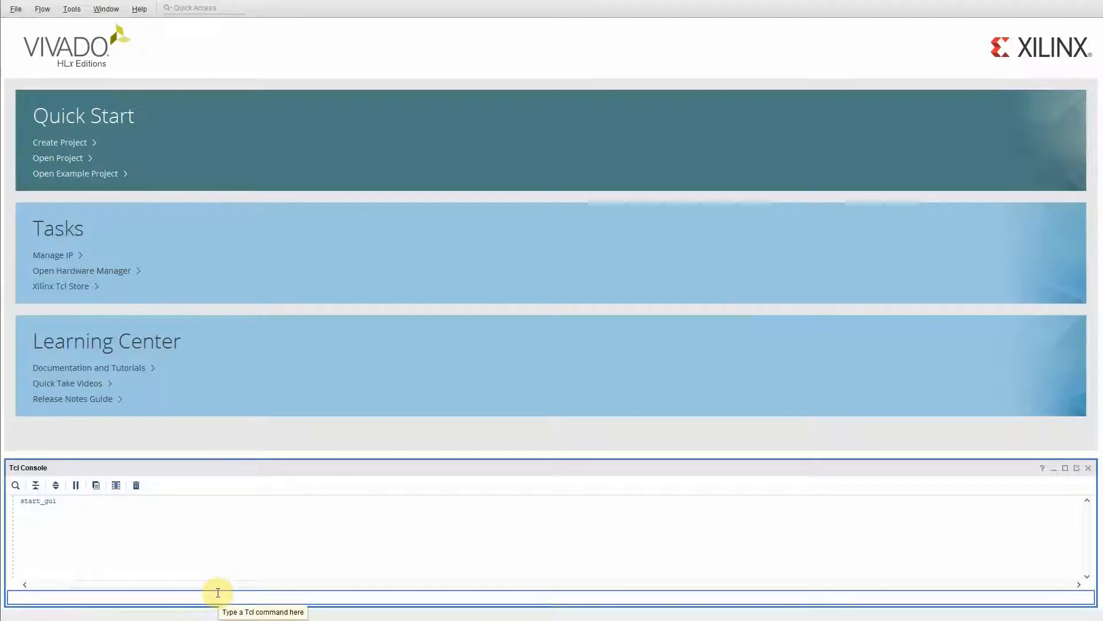
type("d:/F")
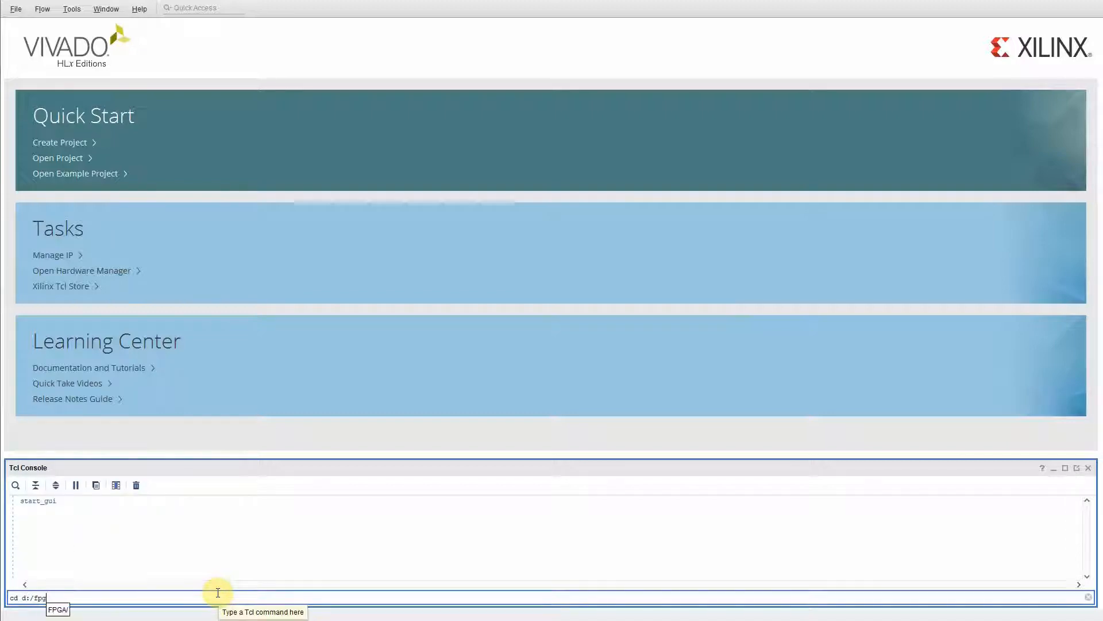
key("Tab")
type("fdkte")
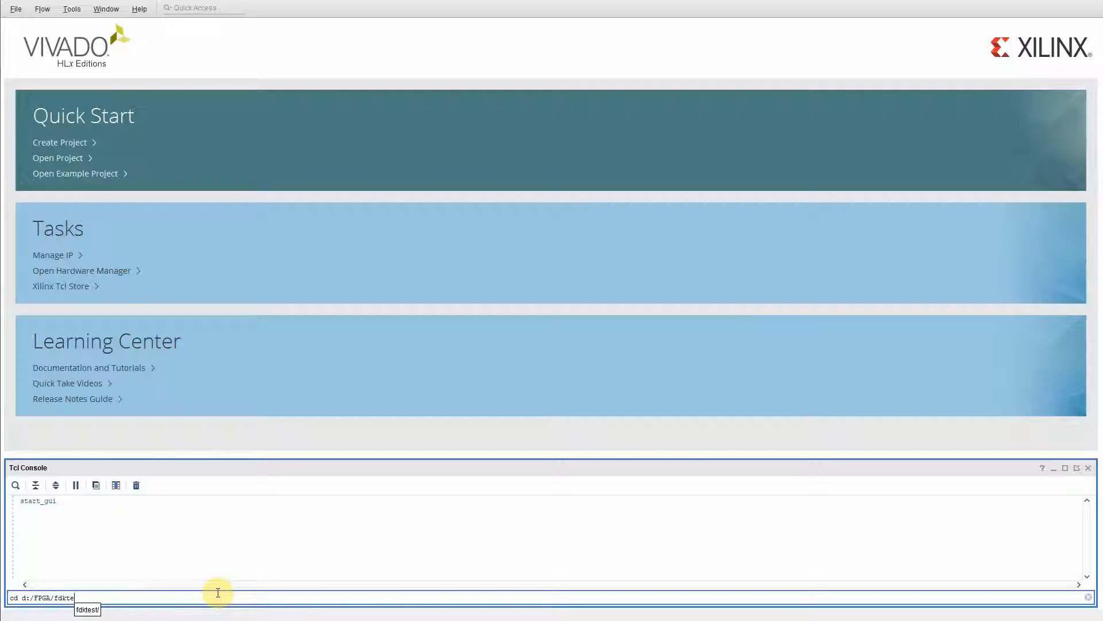
key("Tab")
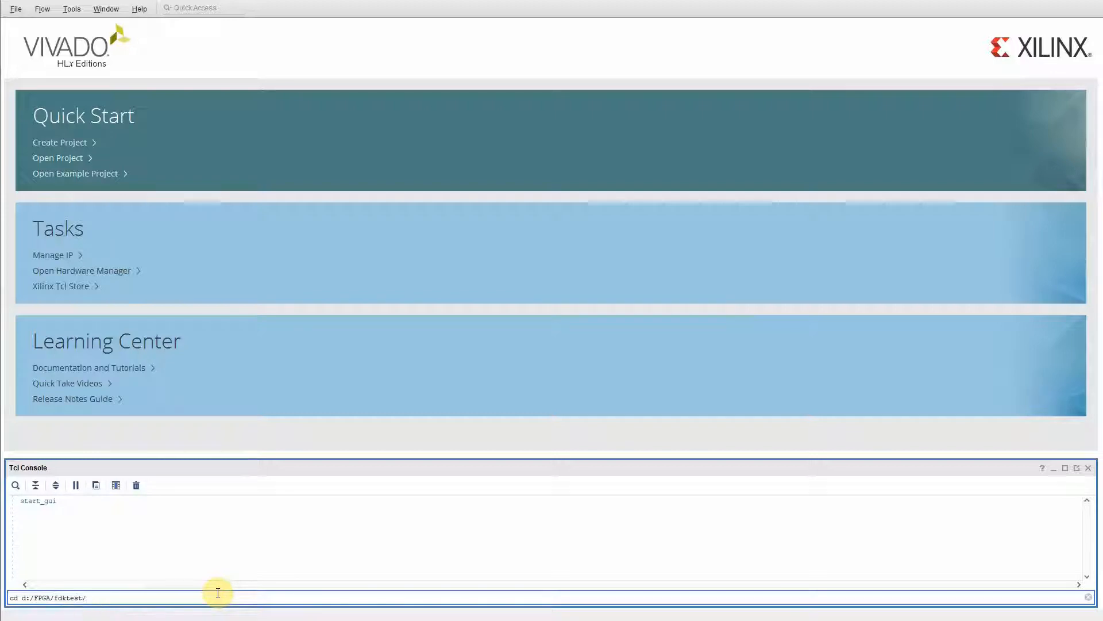
key("Return")
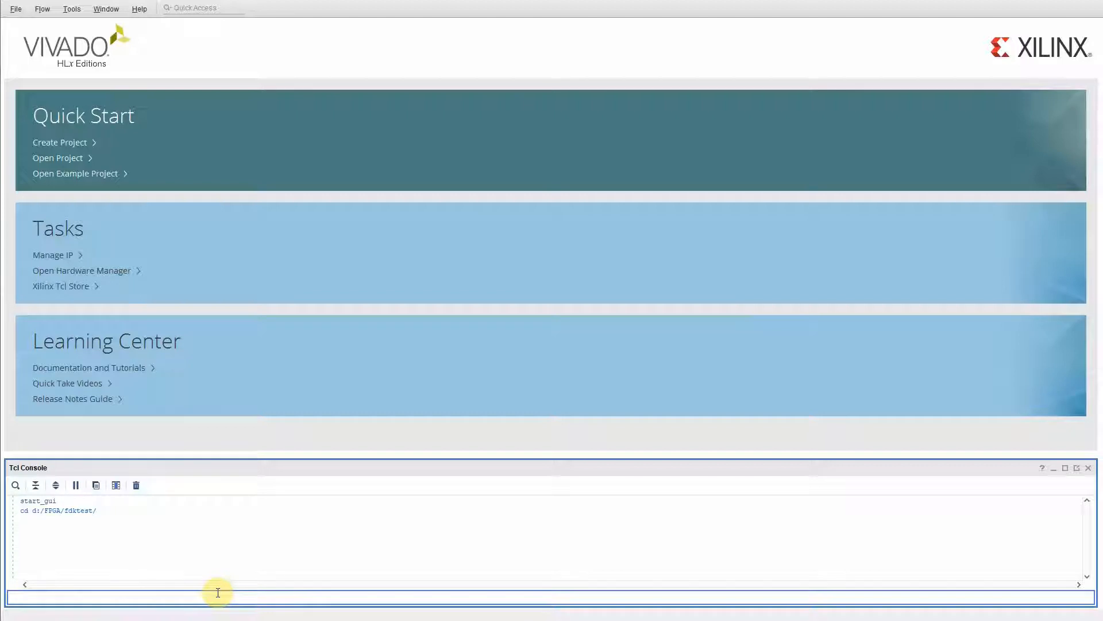
Step: Create the rapixo_fdk project by running the Tcl command source $env(FDKLIB)/create_rapixo.tcl
type("rce $env(FDKLIB)/create_rapixo.tcl")
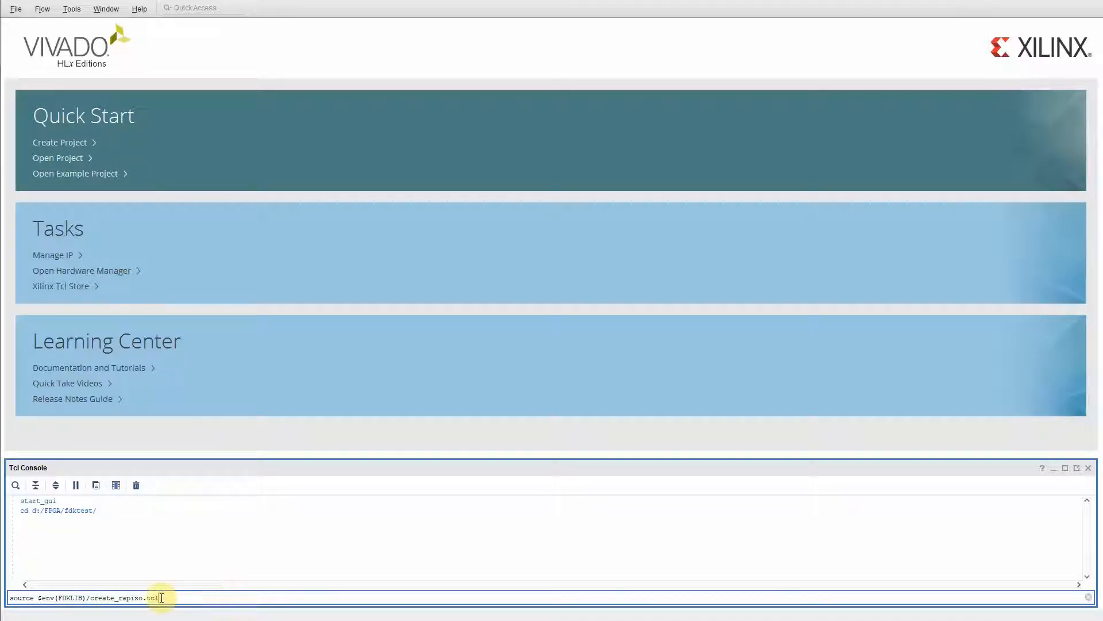
key("Return")
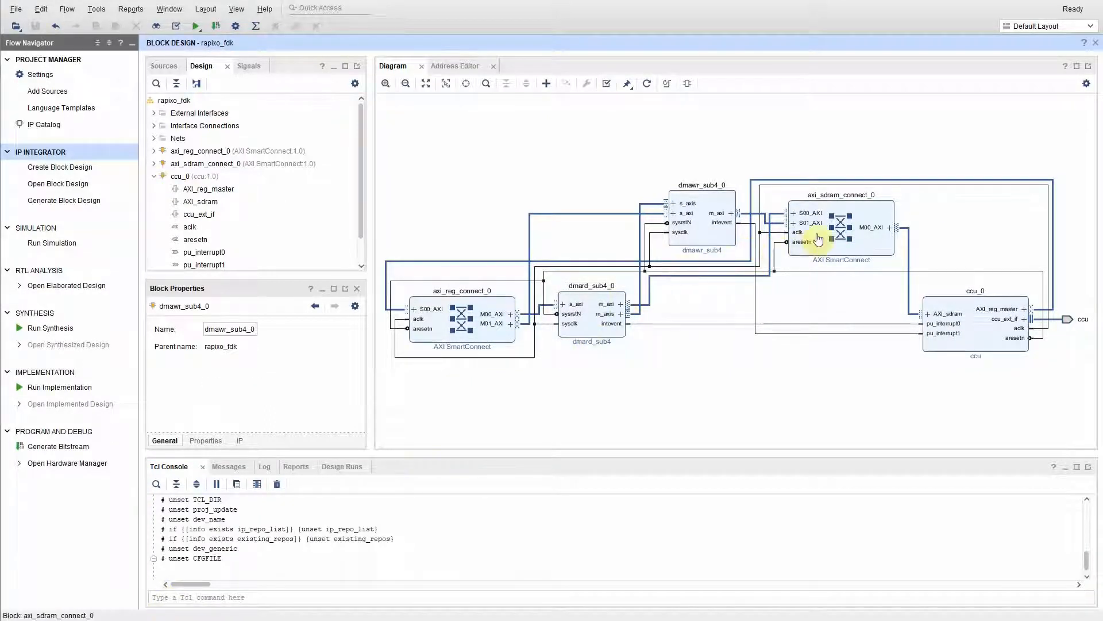
Step: Maximize the rapixo_fdk block diagram and fit the whole design in view
left_click(1077, 67)
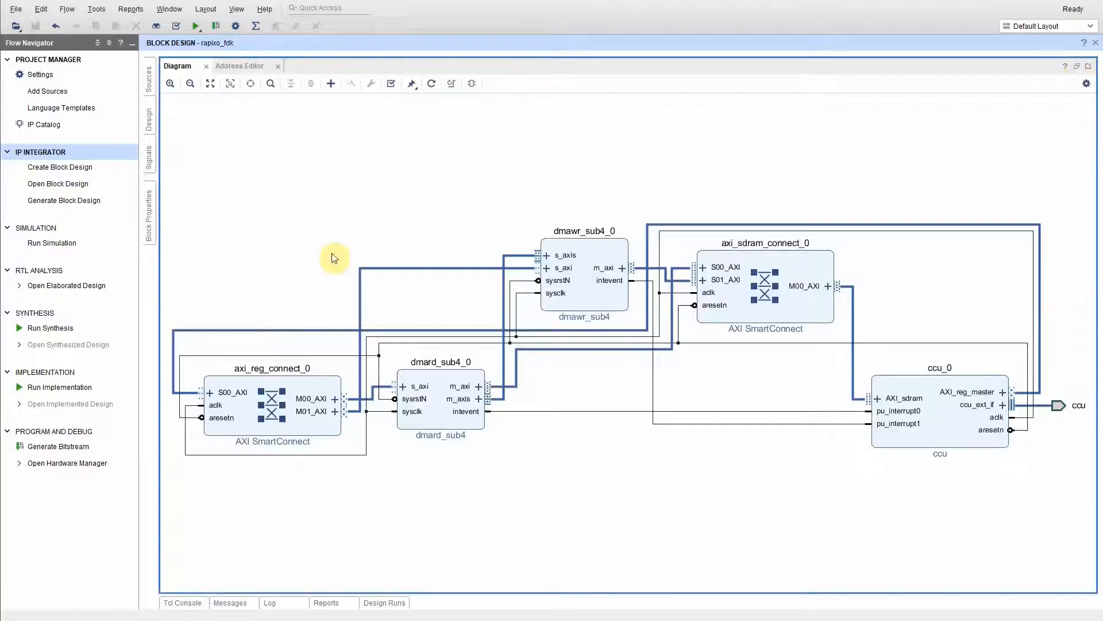
scroll(968, 408, "up", 2)
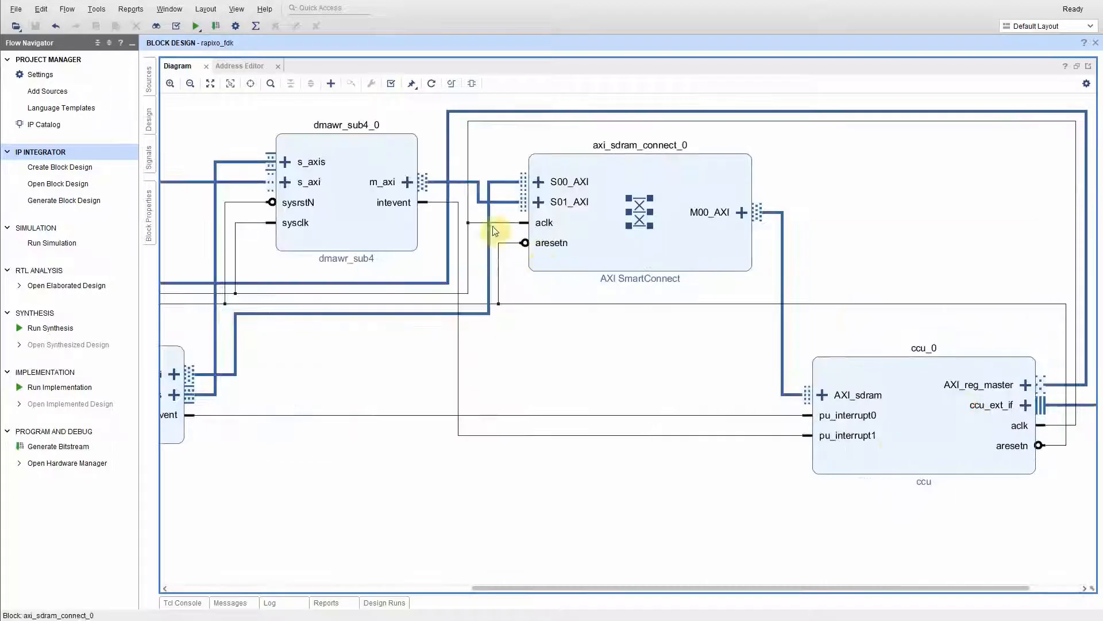
scroll(875, 409, "up", 2)
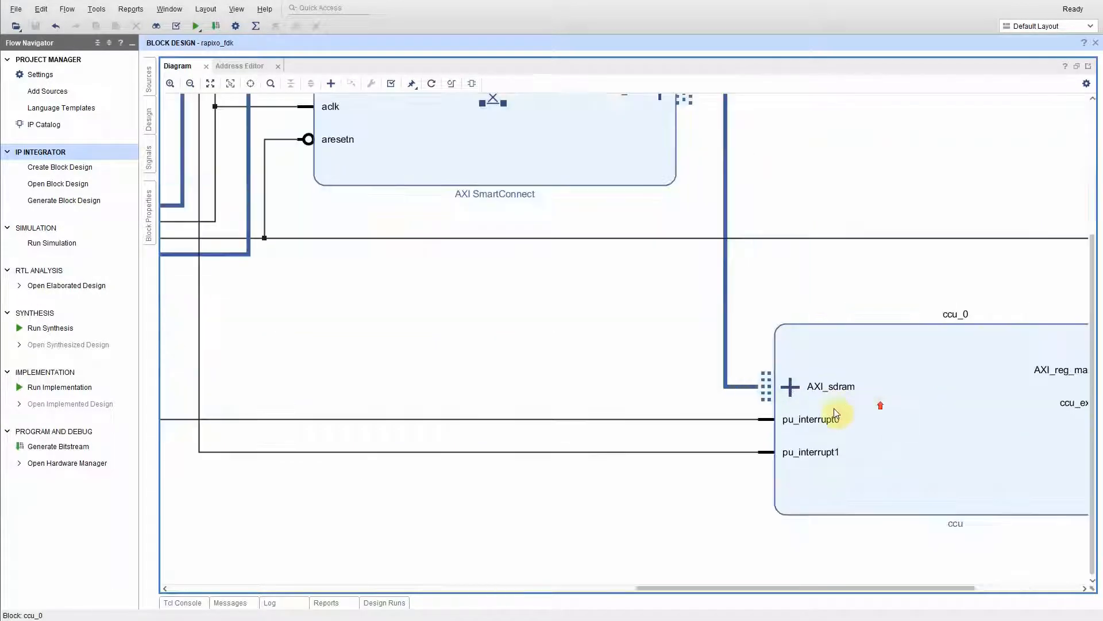
left_click(209, 86)
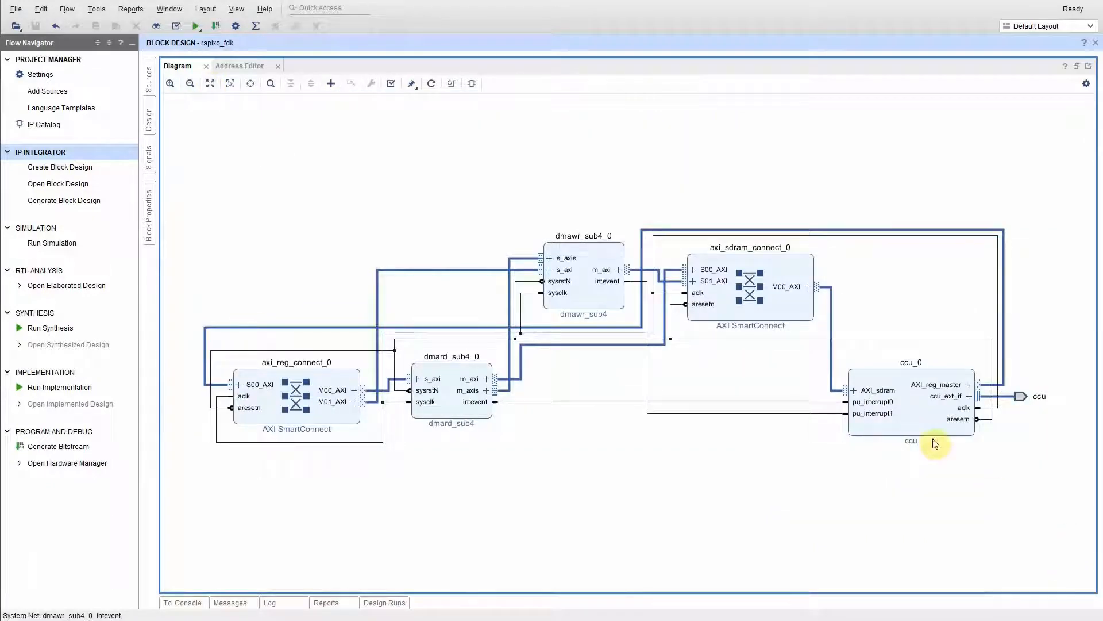
Step: Examine the ccu_0, dmard_sub4_0 and dmawr_sub4_0 blocks in the diagram one after another
left_click(884, 375)
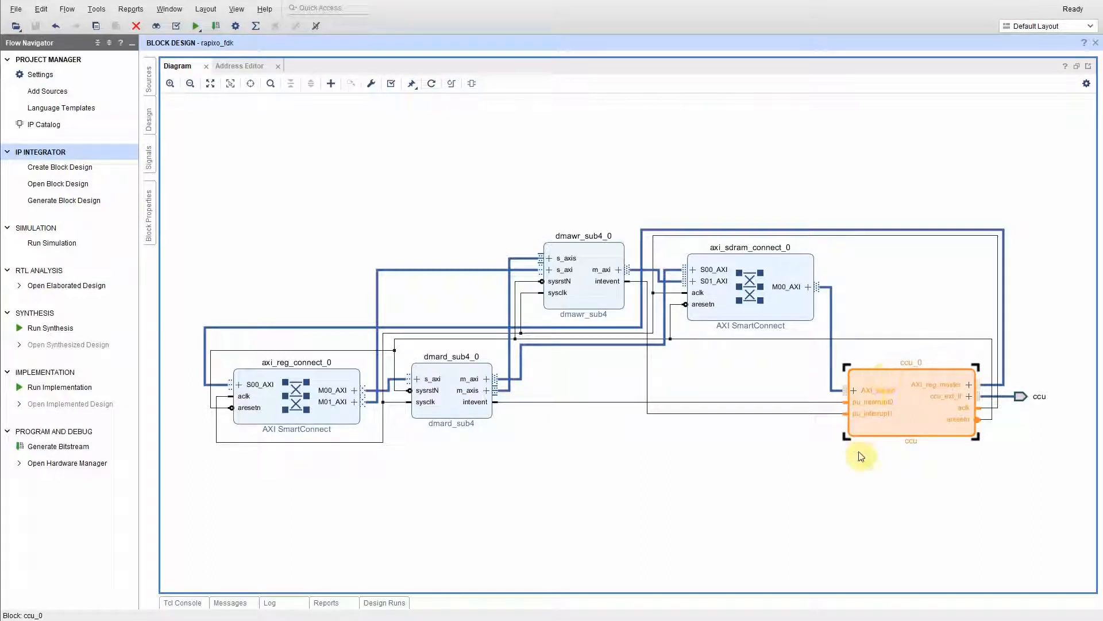
left_click(852, 469)
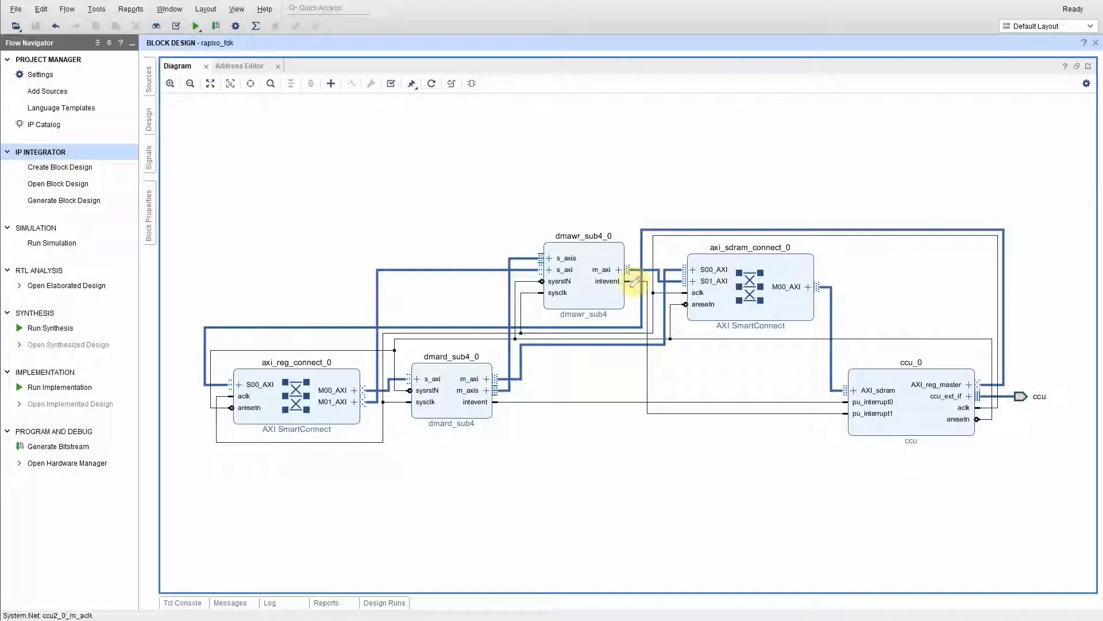
left_click(441, 369)
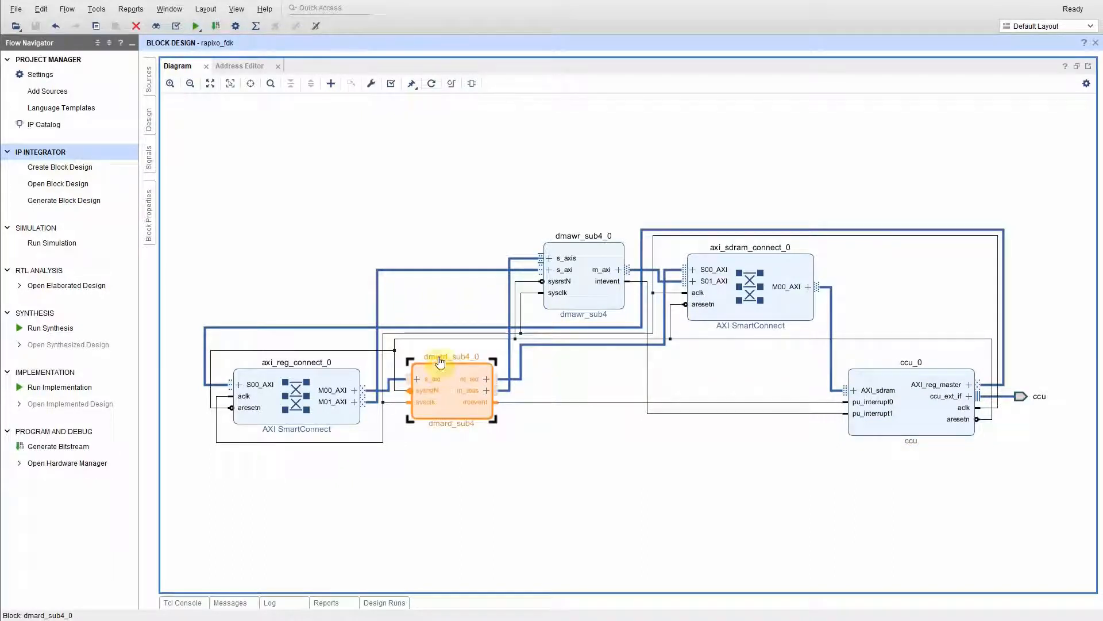
left_click(579, 248)
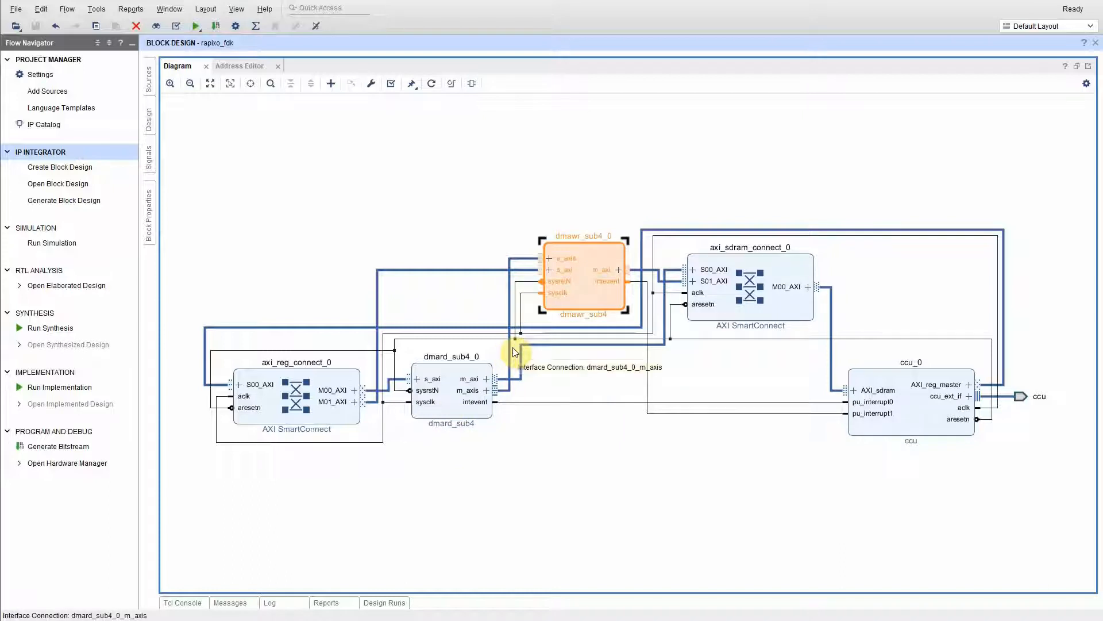
left_click(602, 453)
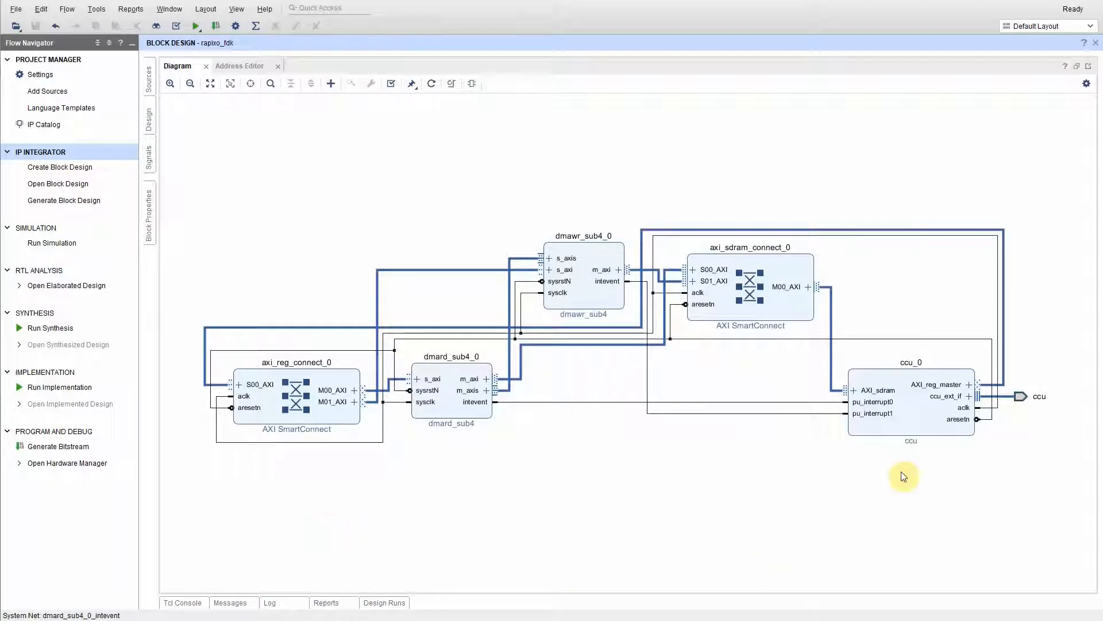
Step: Review the ccu_0 block's customization settings, including the number of PU interrupts and the Core/FDK clock frequency choices, and keep them as set
left_click(902, 372)
double_click(902, 373)
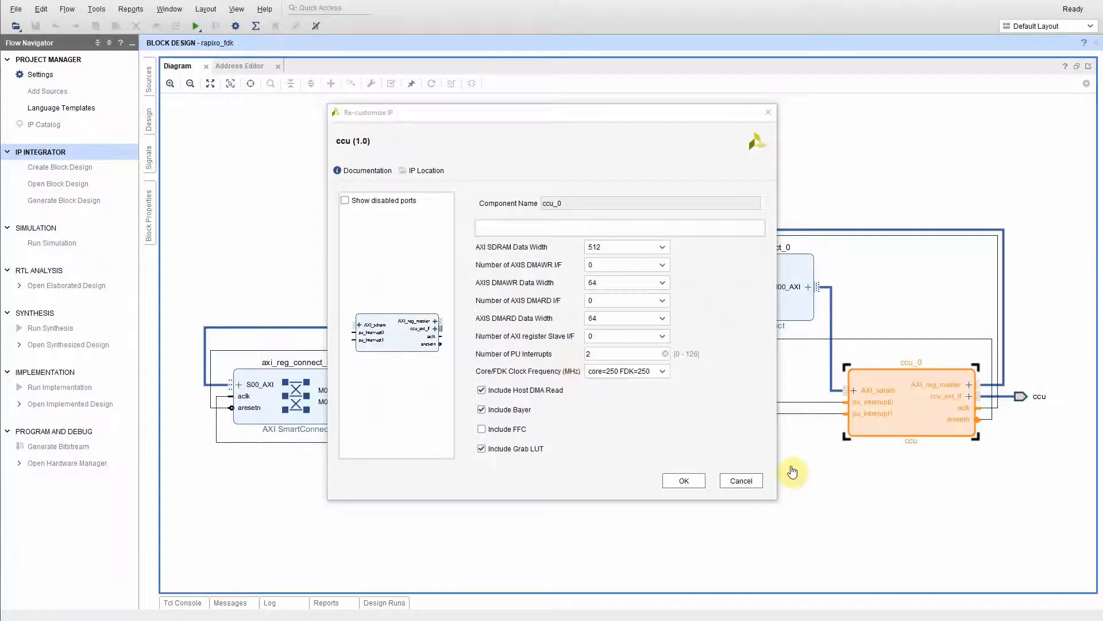
left_click(600, 352)
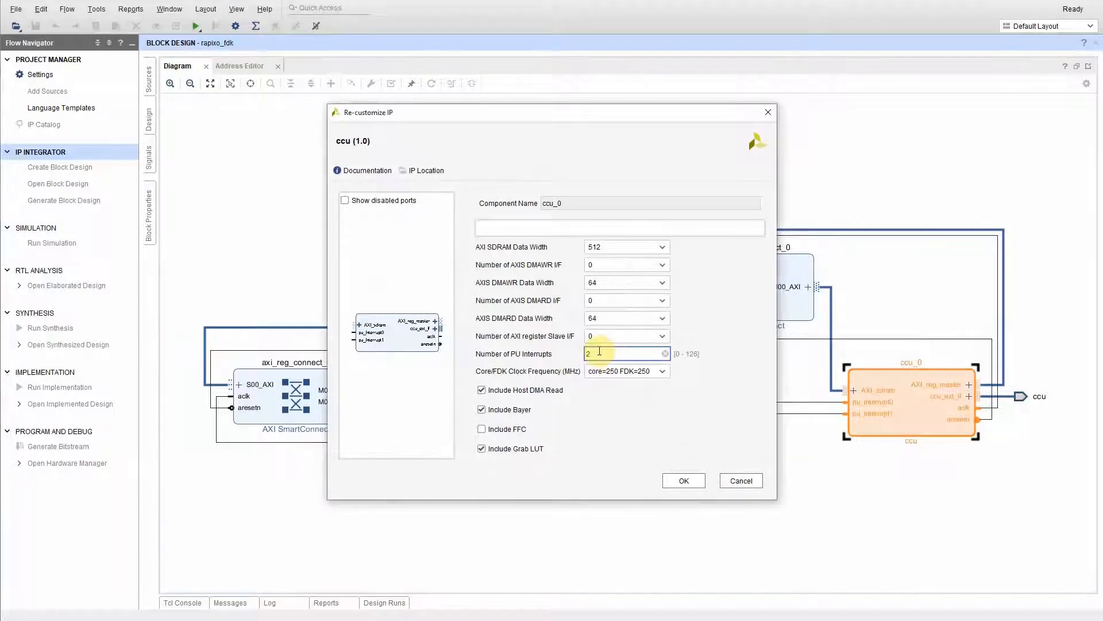
left_click(656, 372)
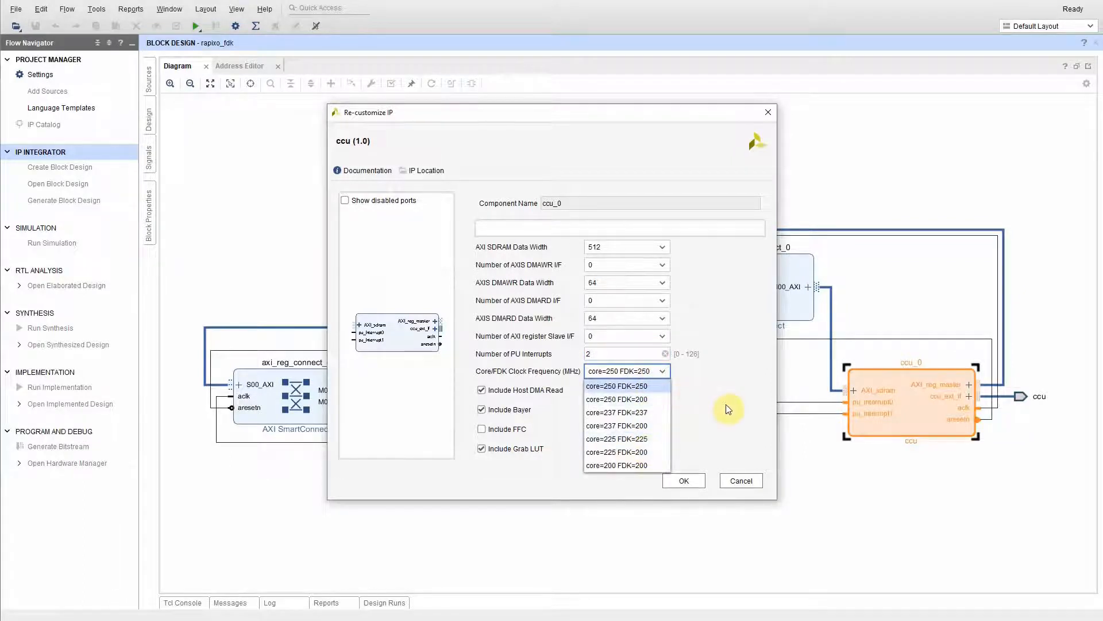
left_click(685, 480)
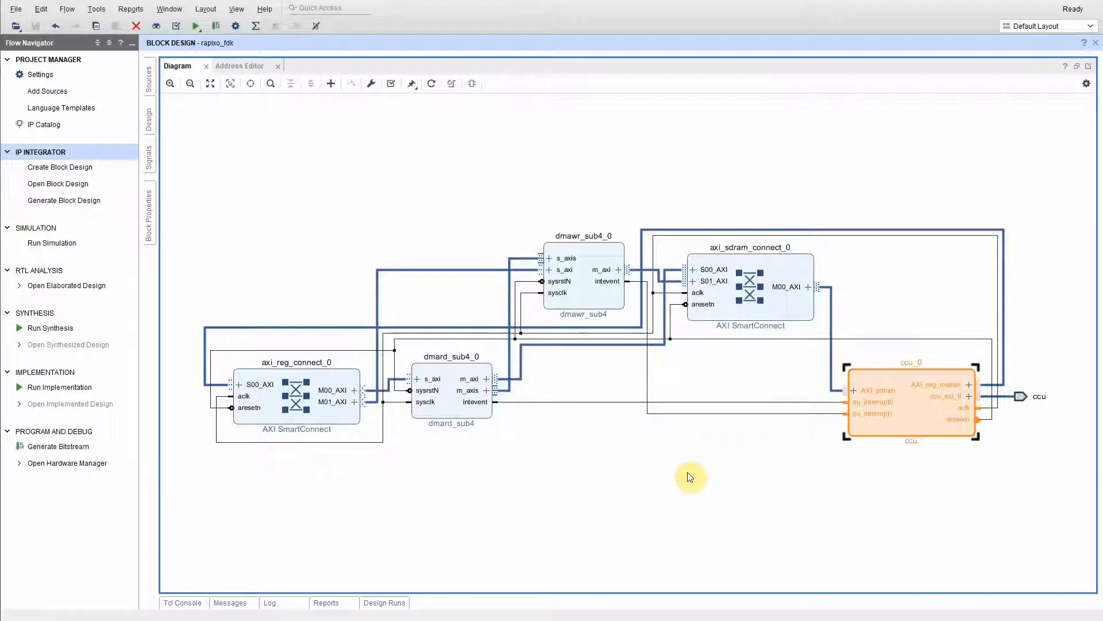
Step: Review the AXIS Data Width choices in the dmard_sub4_0 block's customization settings and accept the existing configuration
double_click(441, 370)
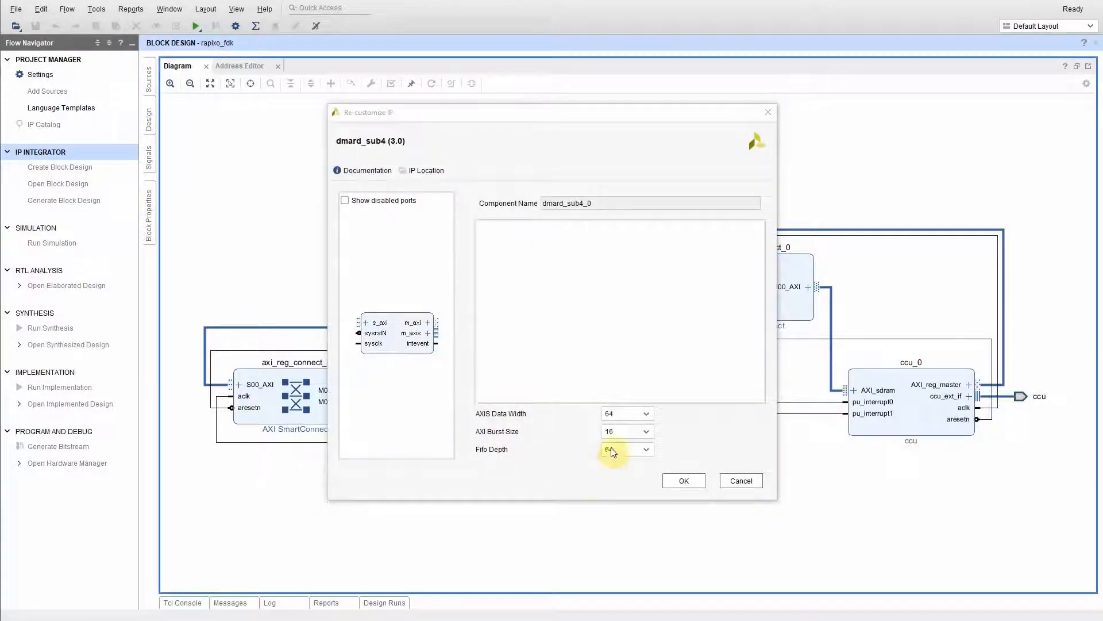
left_click(645, 413)
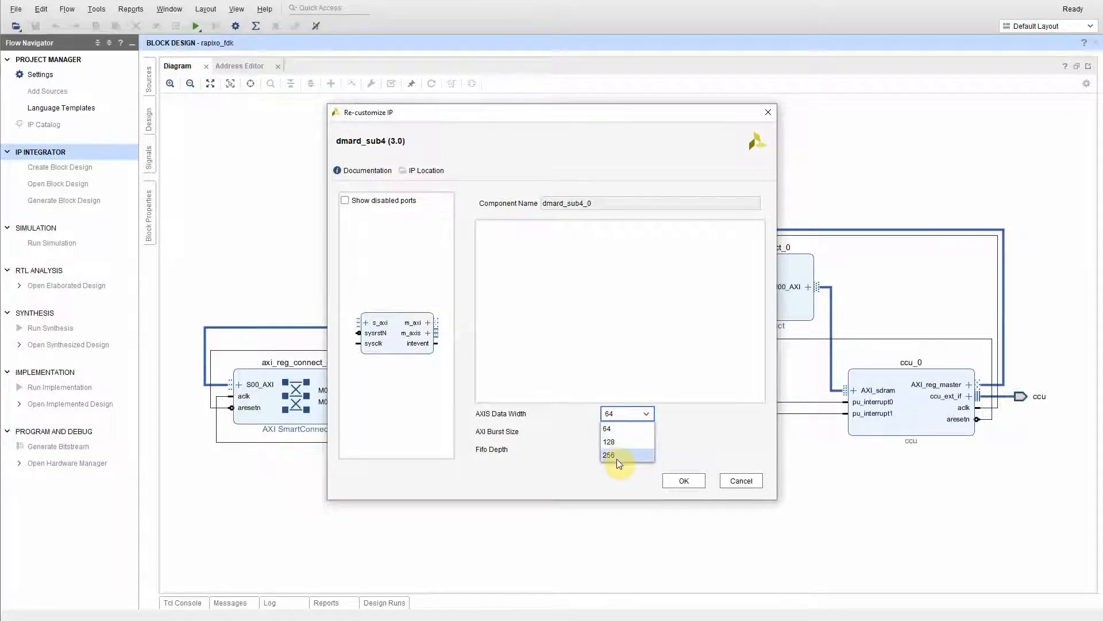
left_click(683, 480)
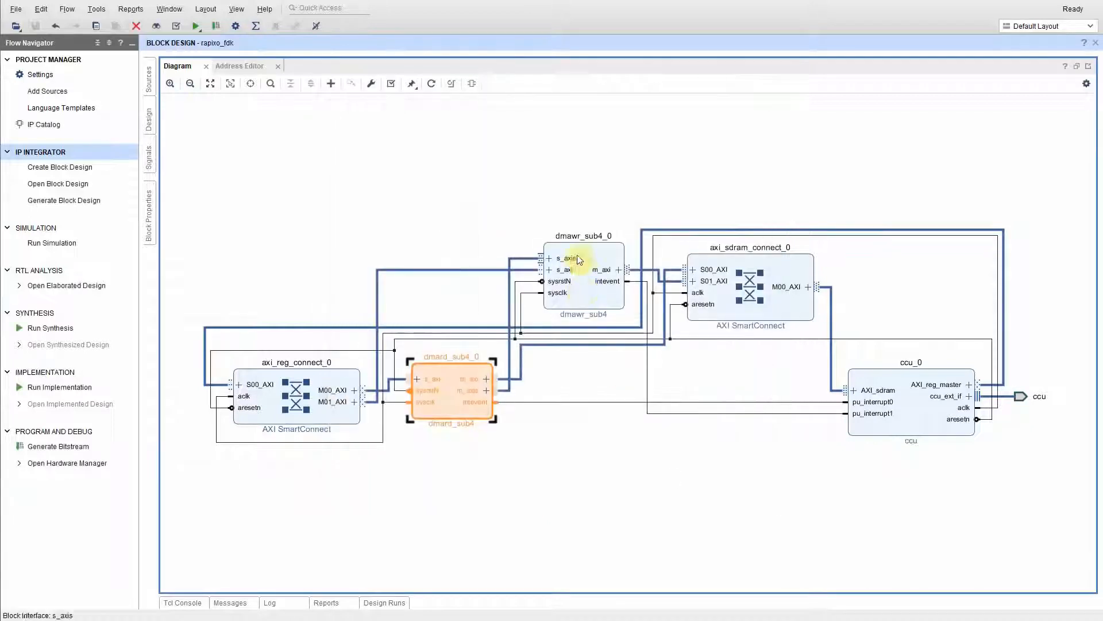
Step: Review the AXIS Data Width choices in the dmawr_sub4_0 block's customization settings and accept the existing configuration
double_click(577, 260)
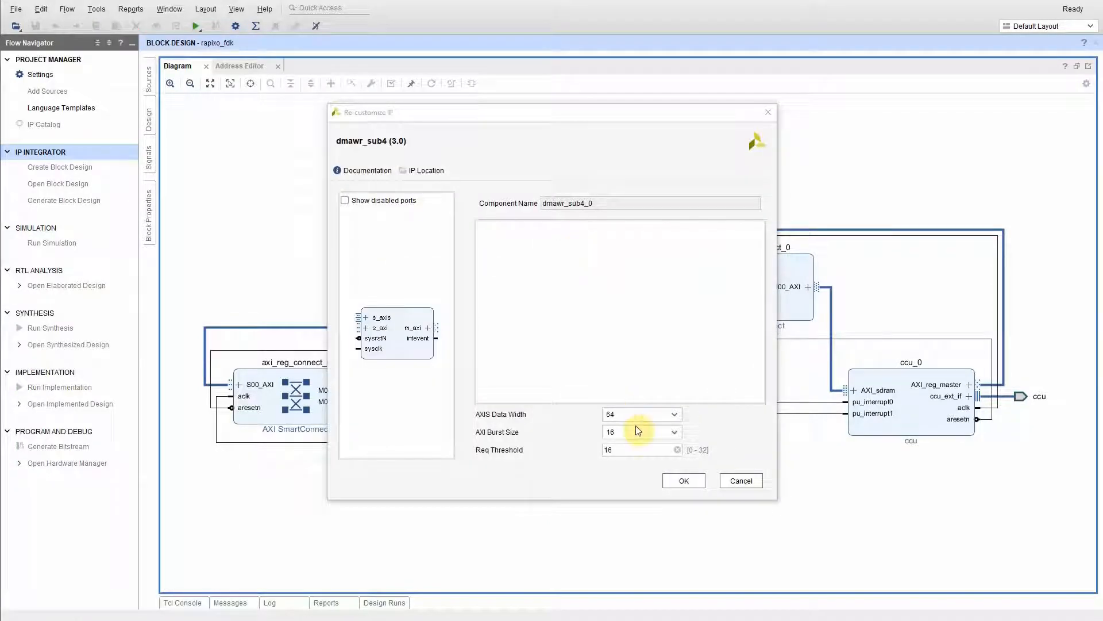
left_click(640, 413)
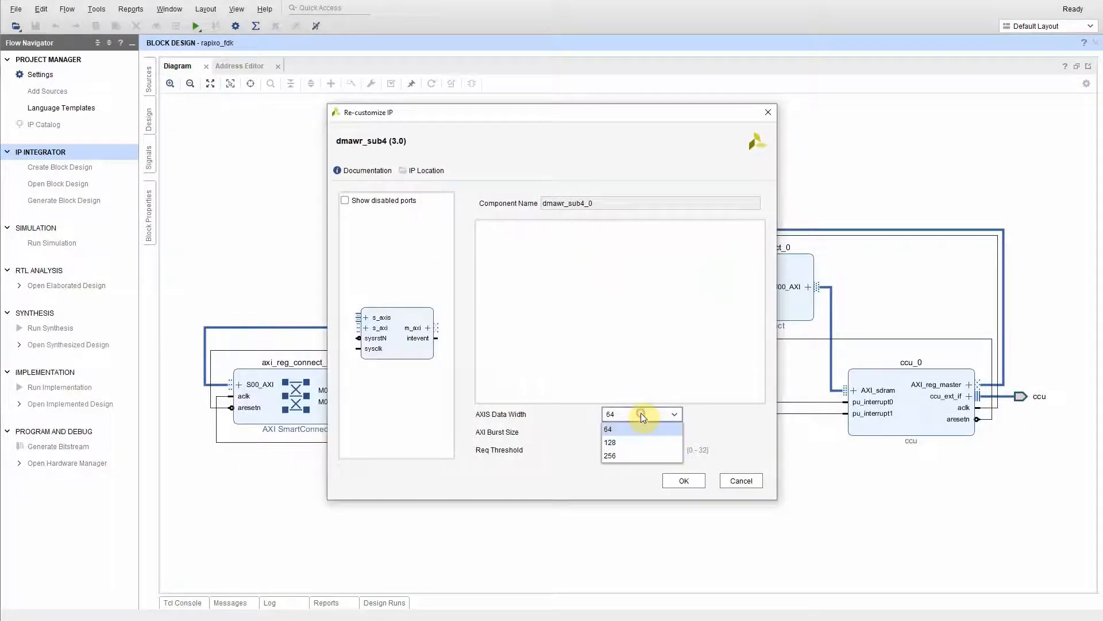
left_click(674, 477)
left_click(674, 477)
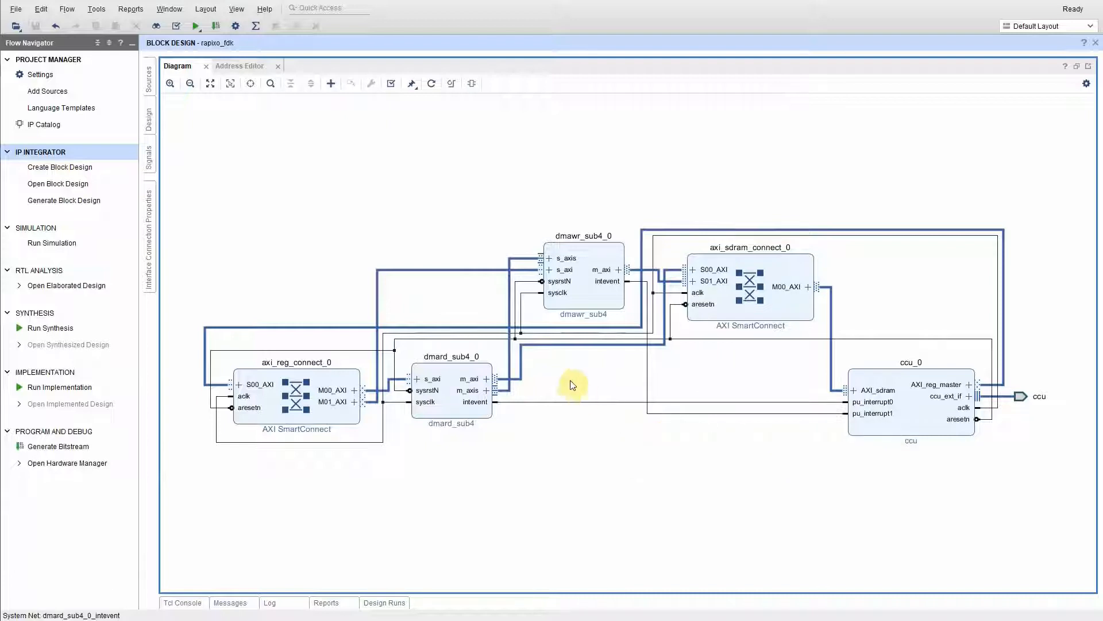
Step: Delete the connection from dmard_sub4_0's m_axis to dmawr_sub4_0's s_axis and redraw it between the same two interfaces
left_click(508, 362)
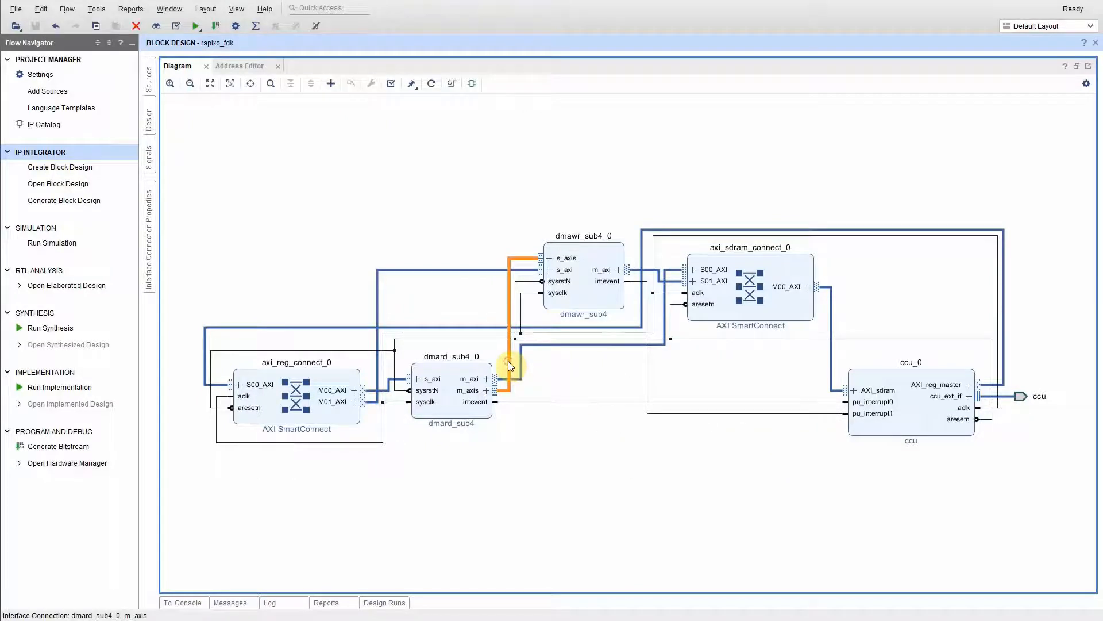
key("Delete")
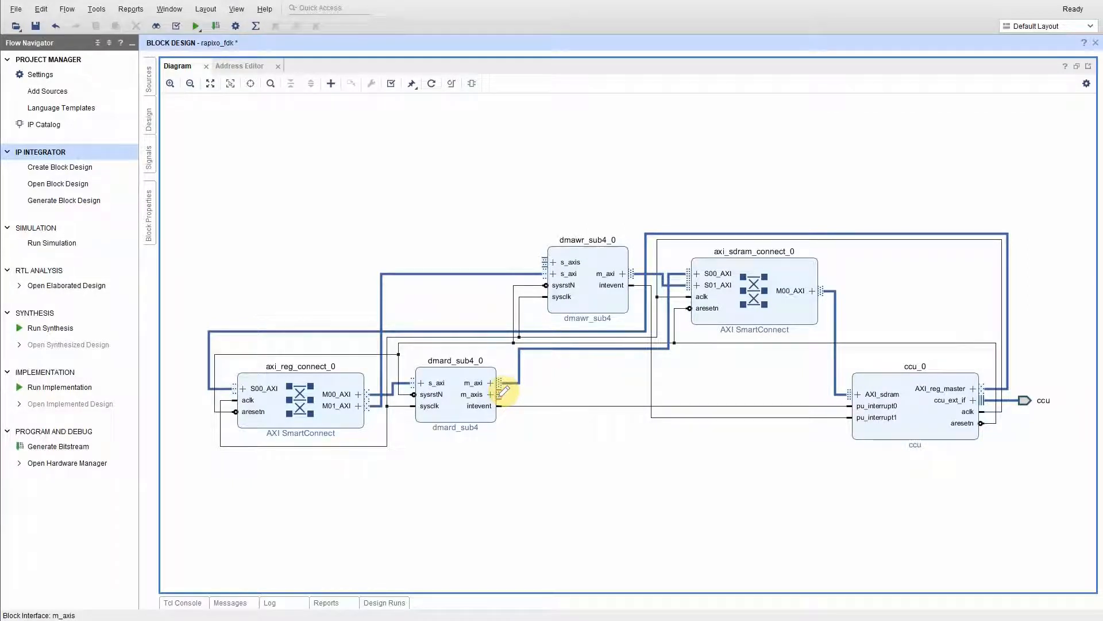
left_click_drag(503, 392, 546, 263)
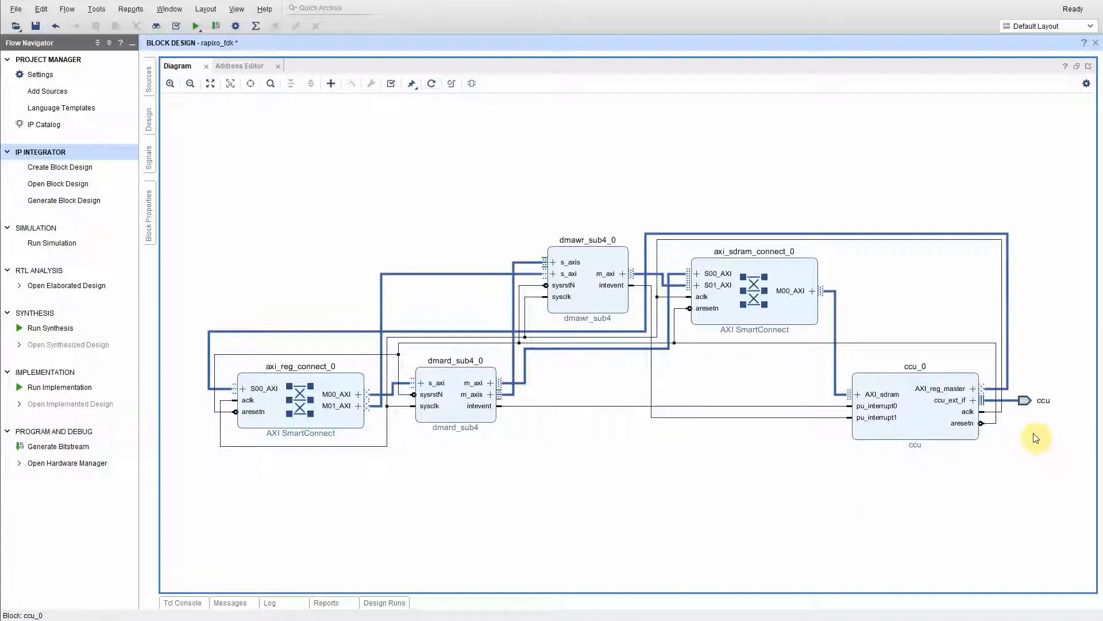
Step: Delete the clock net driven by ccu_0's aclk and connect that pin to axi_sdram_connect_0's aclk
left_click(990, 412)
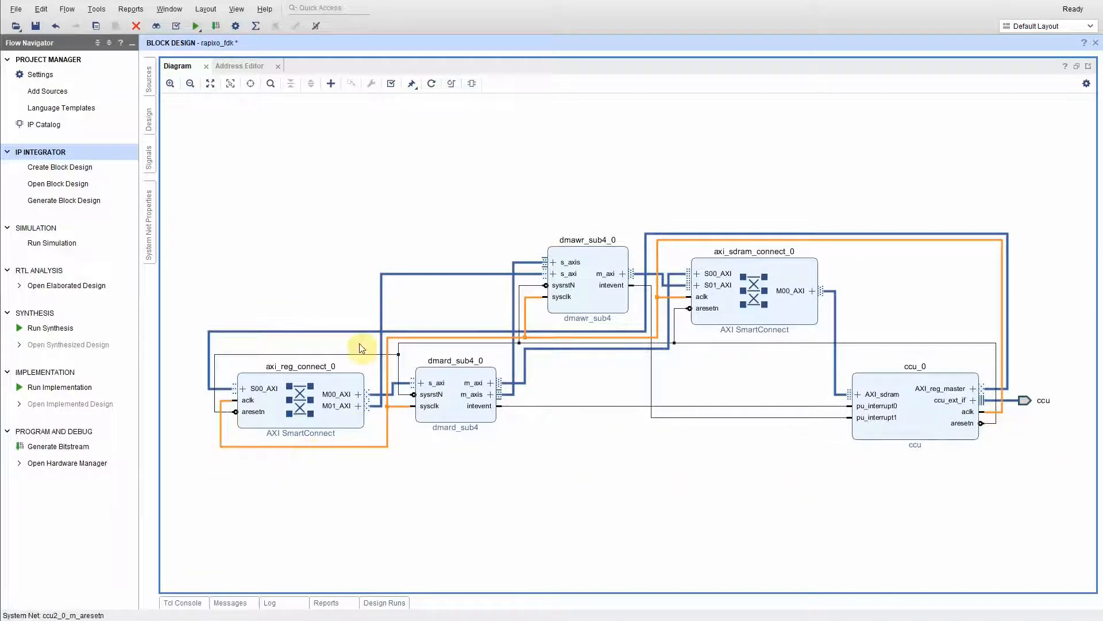
key("Delete")
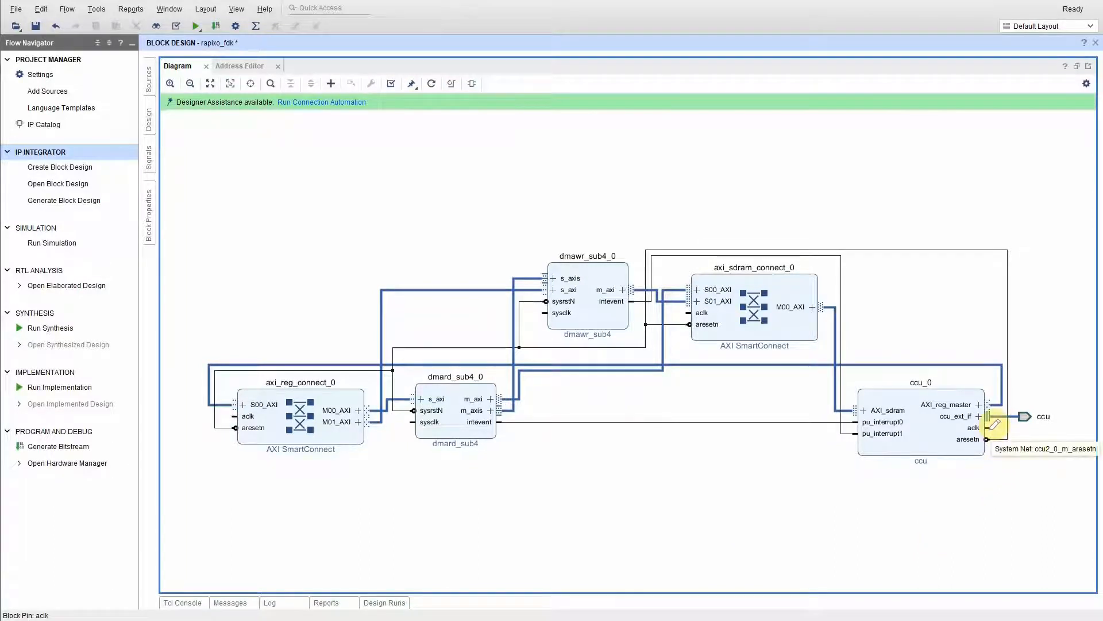
left_click_drag(994, 425, 689, 313)
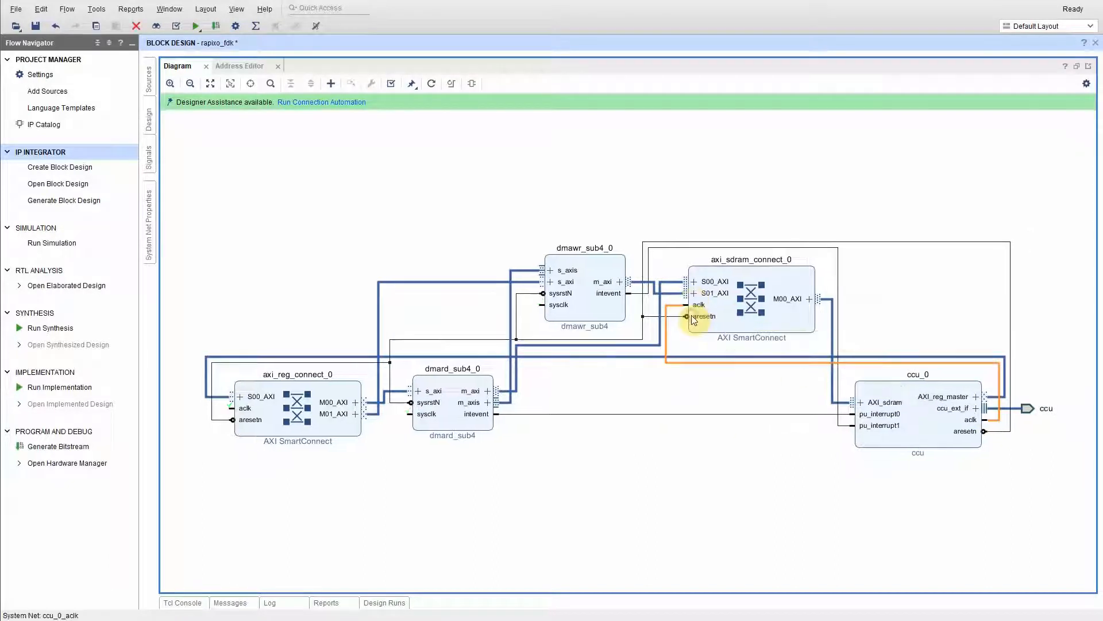
Step: Connect the ccu_0 clock net to sysclk on dmawr_sub4_0 and dmard_sub4_0 and to aclk on axi_reg_connect_0, and save the block design
right_click(995, 416)
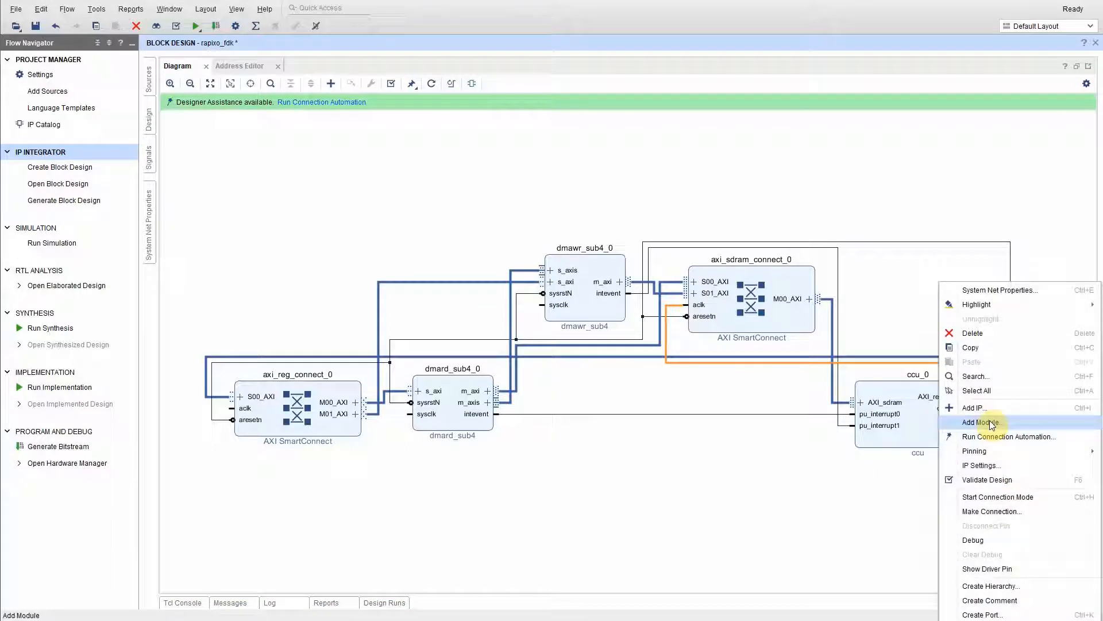
left_click(992, 498)
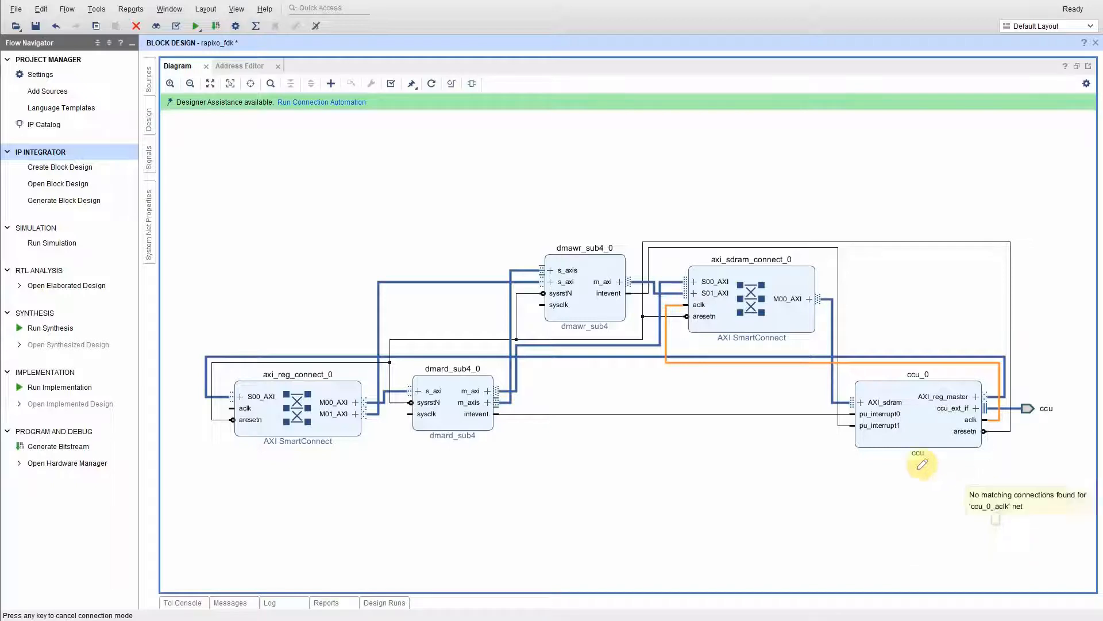
left_click(539, 303)
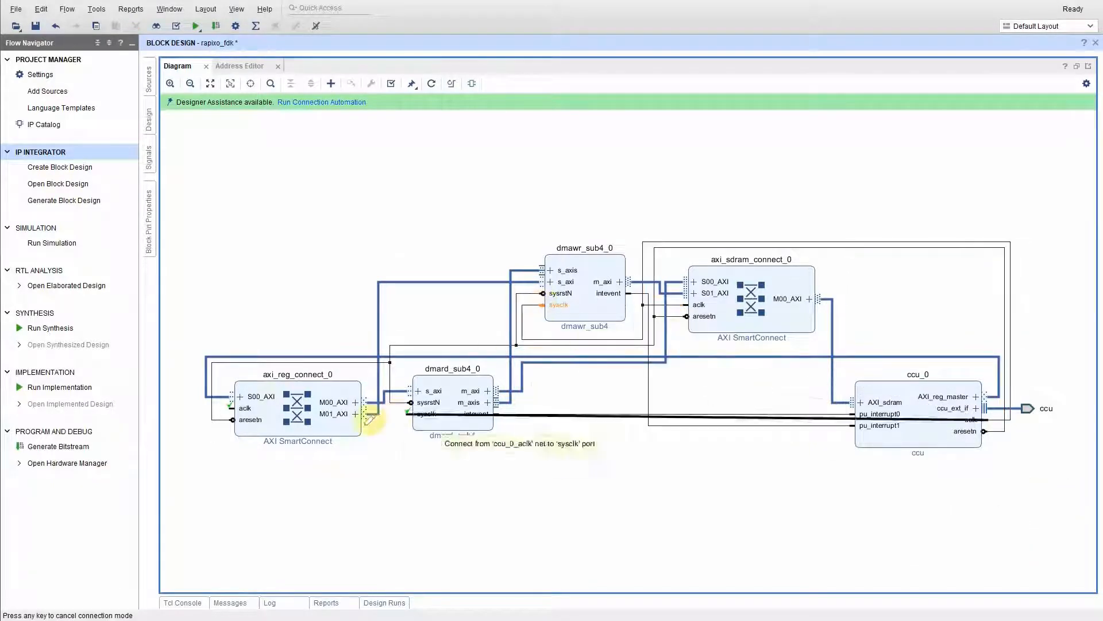
left_click(408, 412)
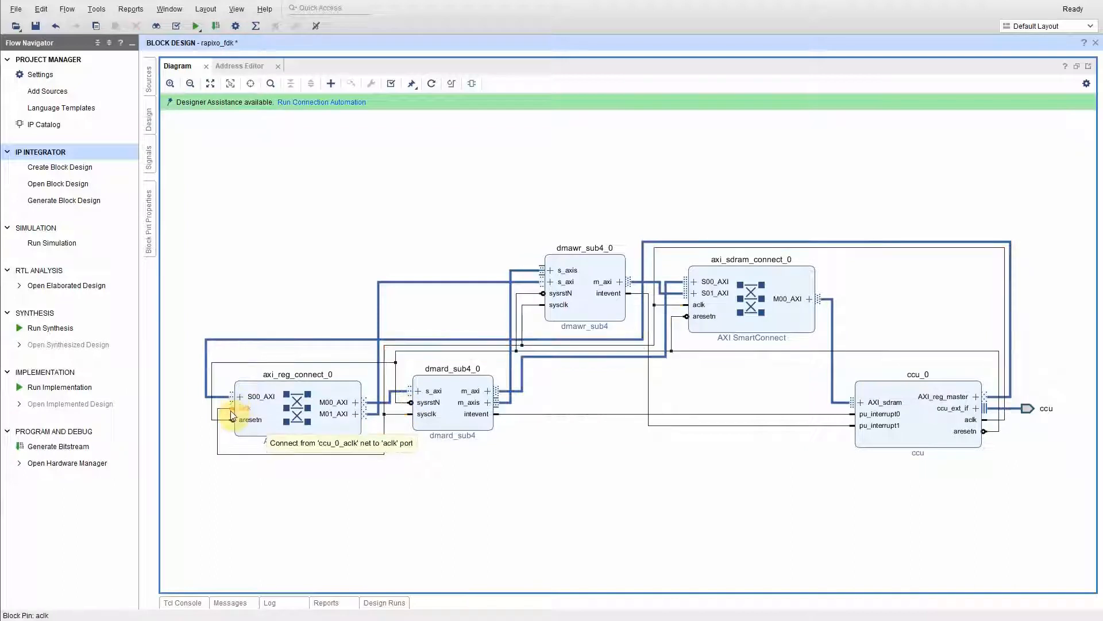
left_click(229, 410)
key("Escape")
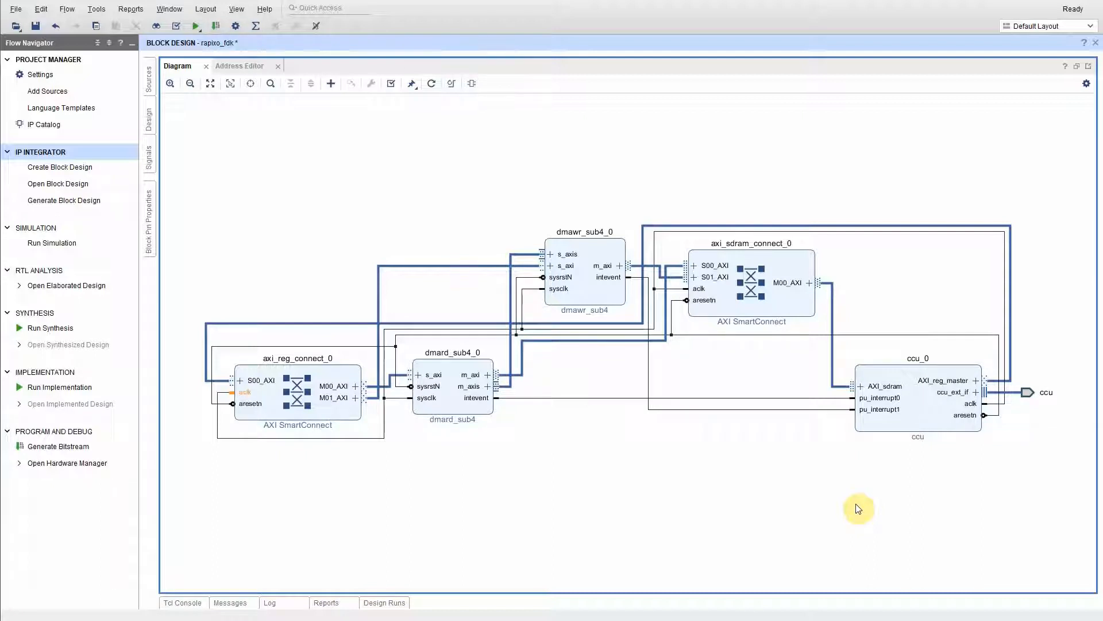
key("ctrl+s")
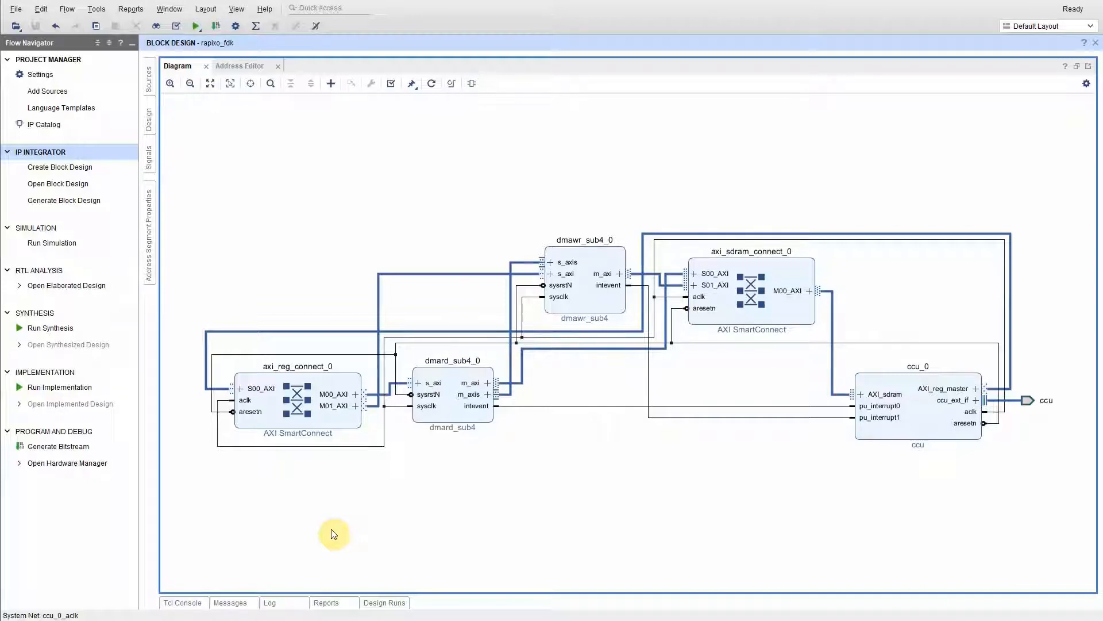
Step: Review the register offset addresses assigned to dmard_sub4_0 and dmawr_sub4_0, and return to the block diagram
left_click(231, 69)
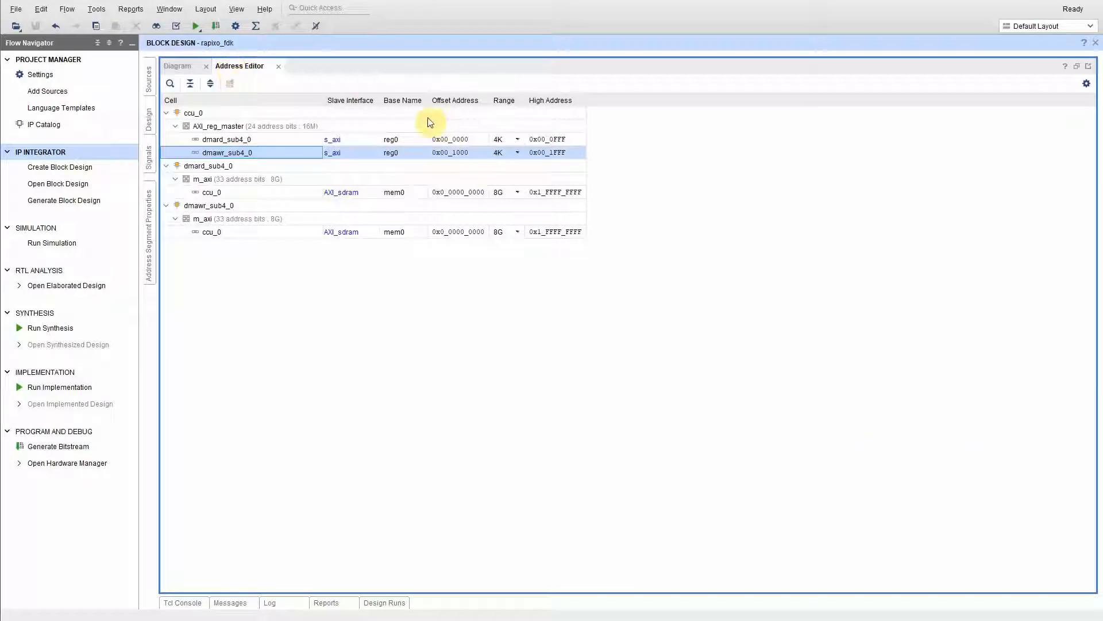
left_click(442, 140)
left_click(460, 152)
left_click(176, 67)
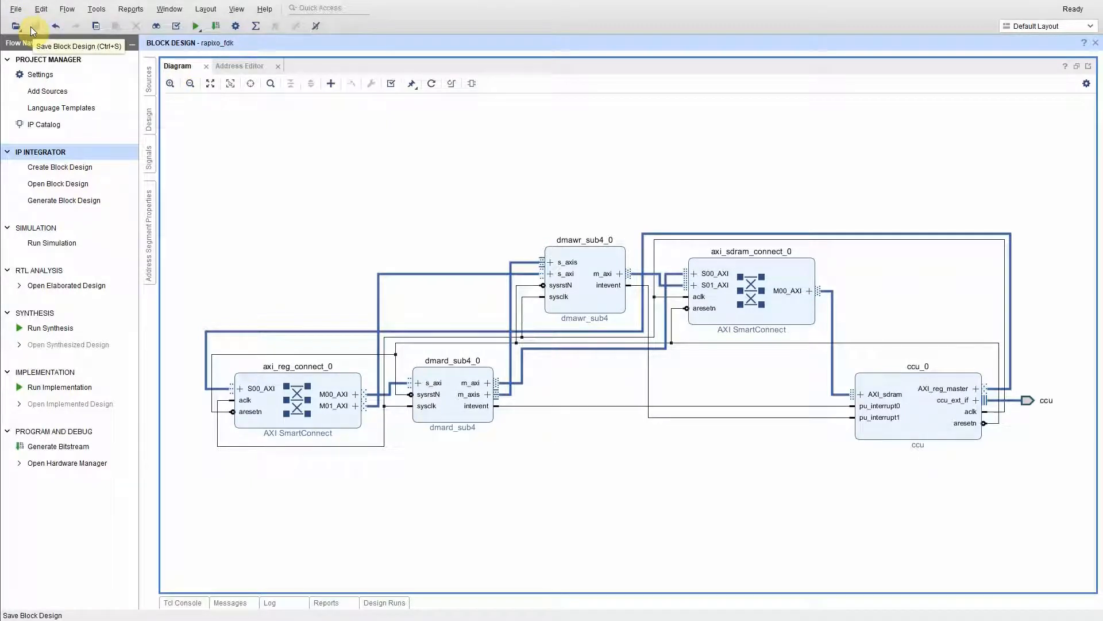
Step: Generate the block design's output products using the Out of context per IP synthesis option and 2 jobs
left_click(46, 202)
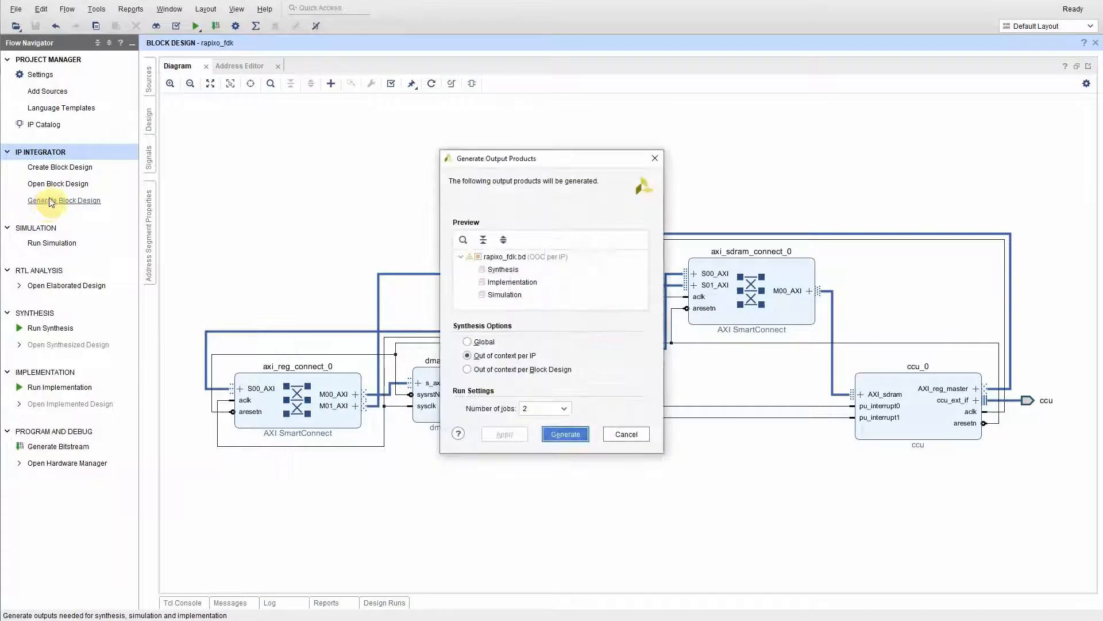
left_click(557, 435)
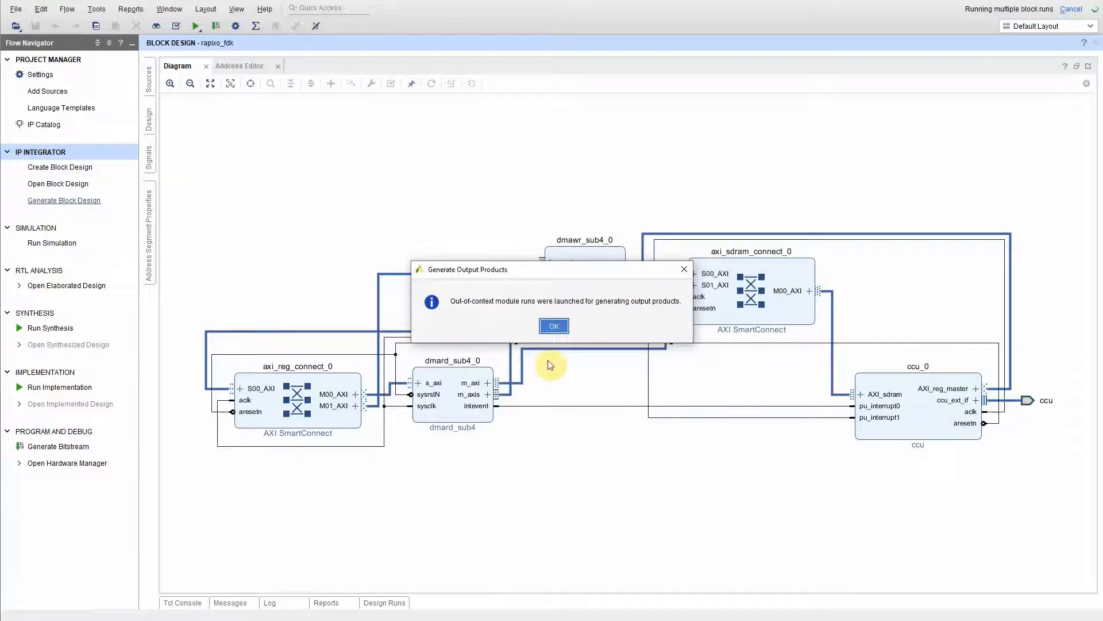
left_click(555, 326)
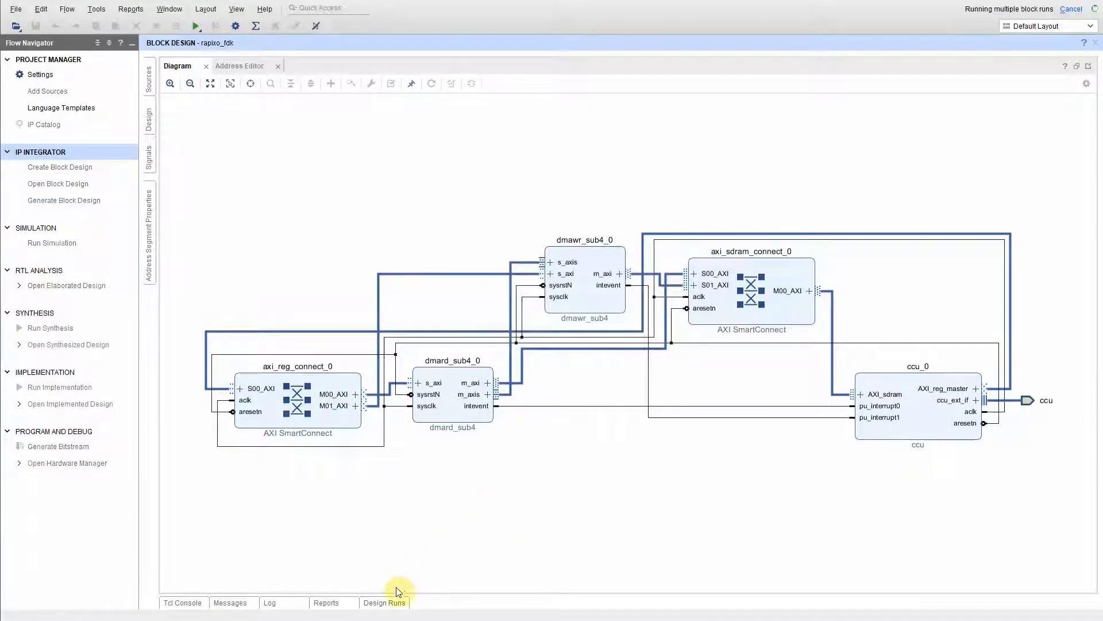
Step: Restore the full window layout with the diagram fitted, and list the Out-of-Context Module Runs to check their progress
left_click(1077, 66)
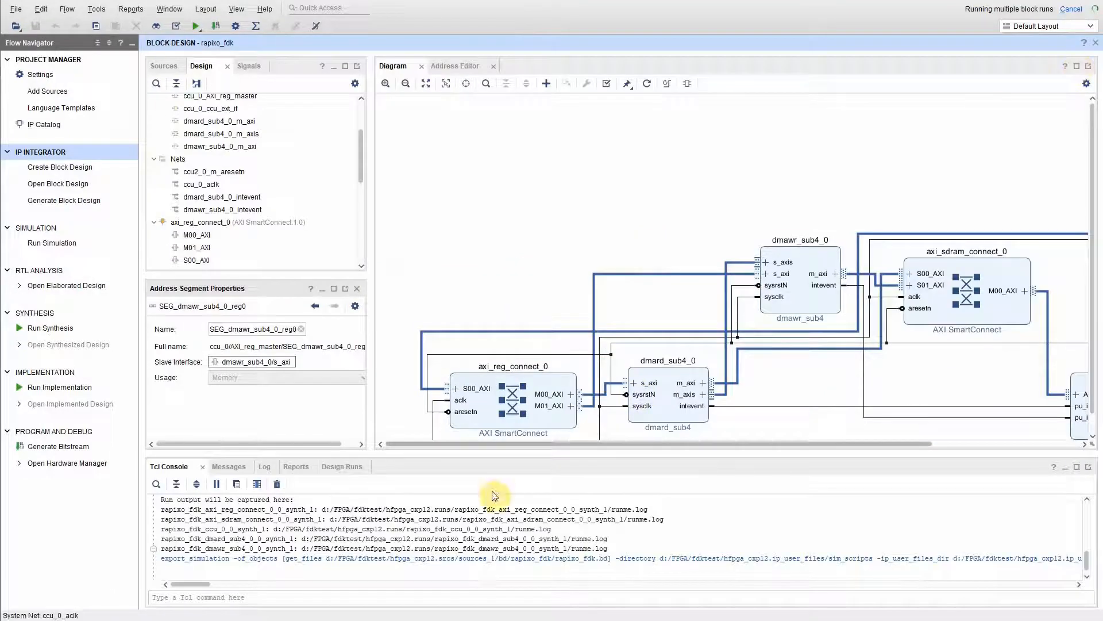
left_click(424, 84)
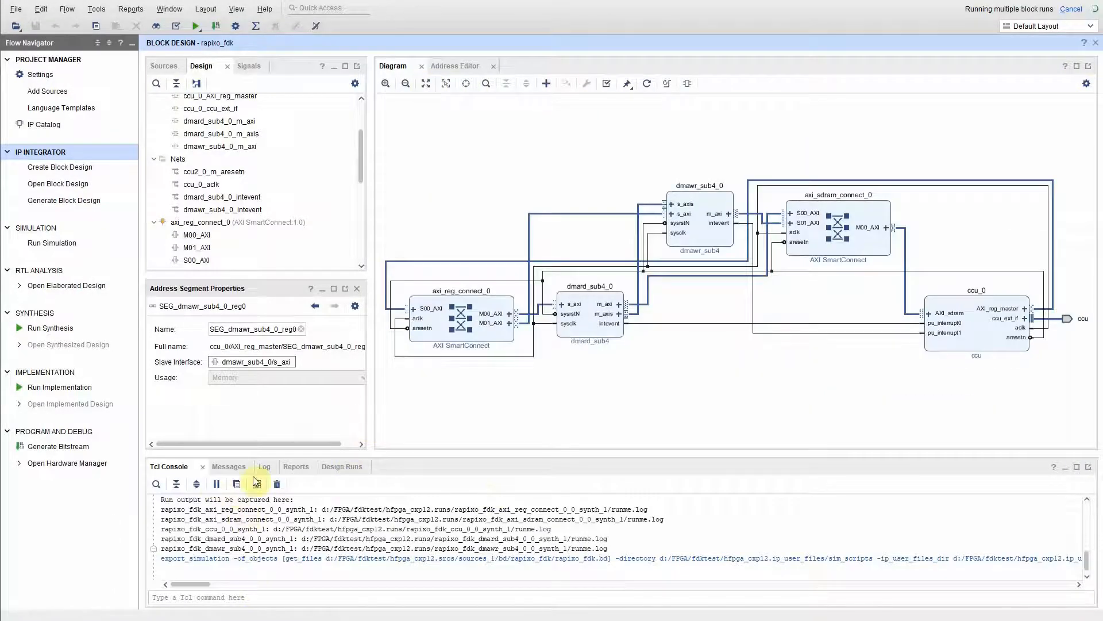
left_click(345, 467)
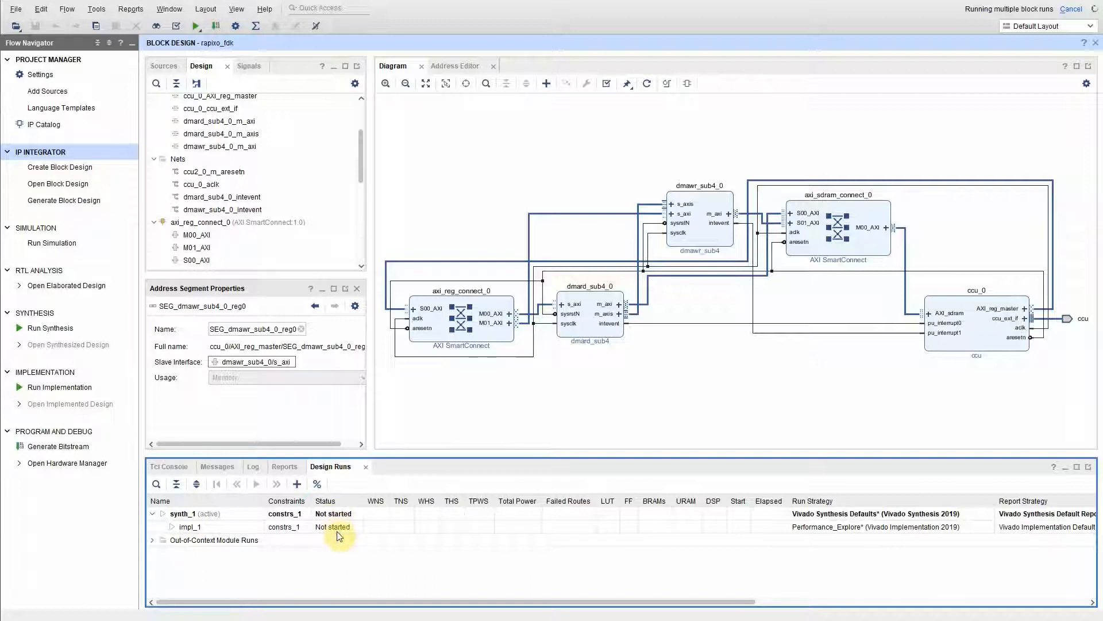
left_click(152, 541)
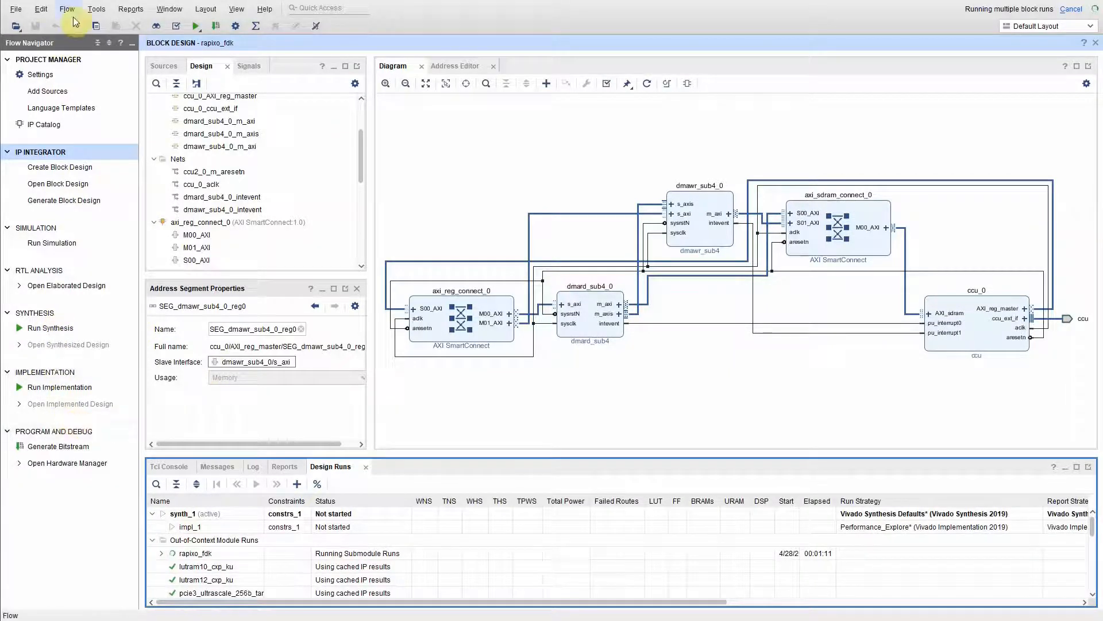
Step: Review the project's implementation settings and select the Performance_Explore strategy
left_click(97, 9)
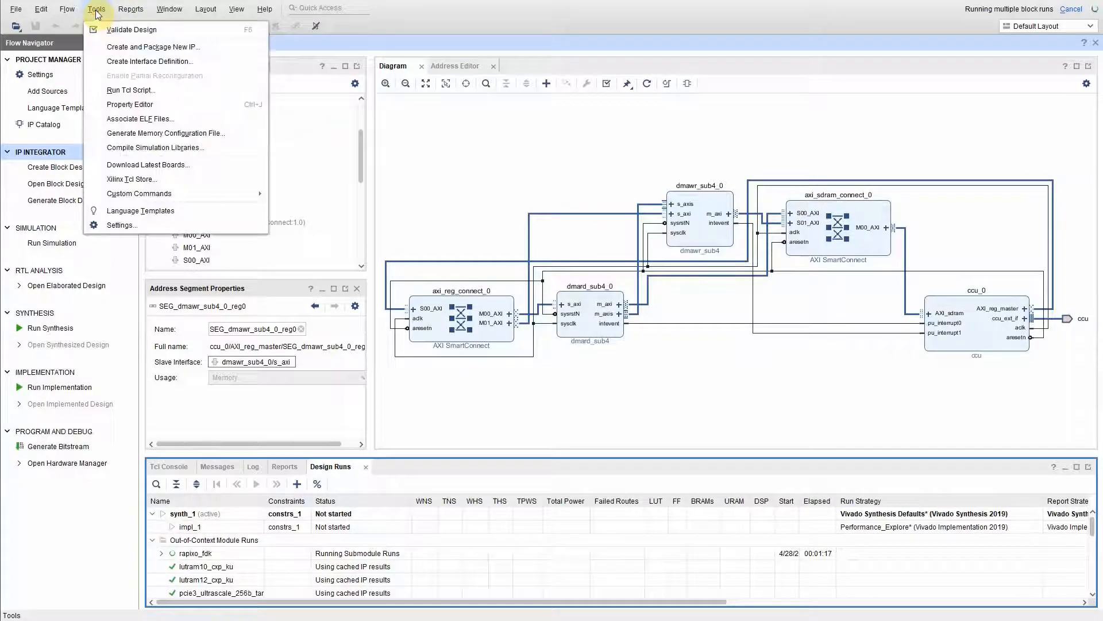
left_click(129, 224)
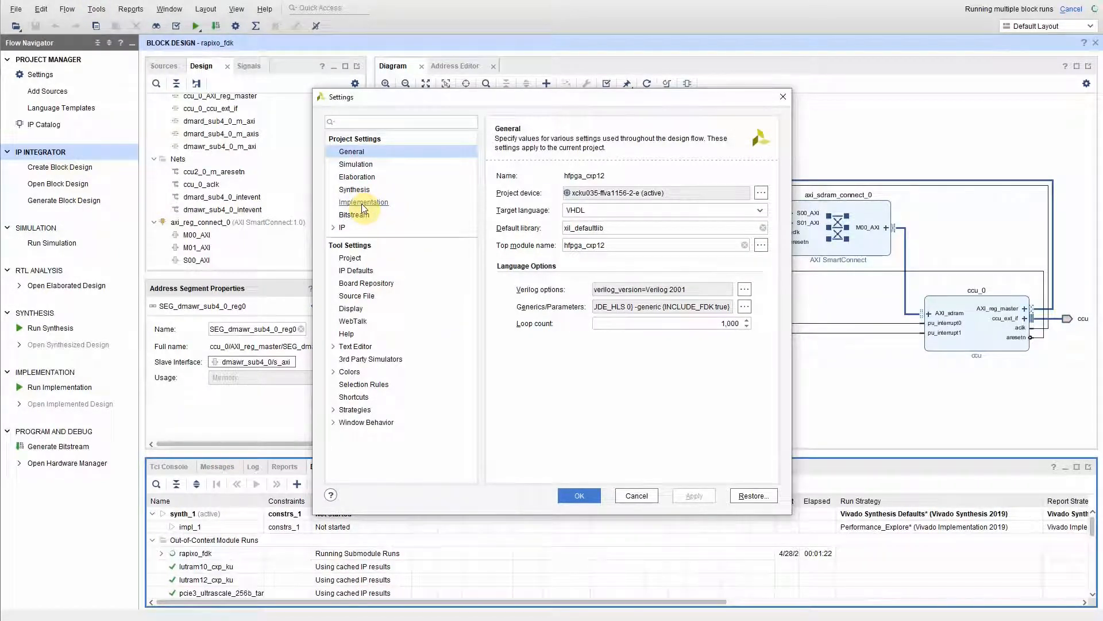
left_click(362, 203)
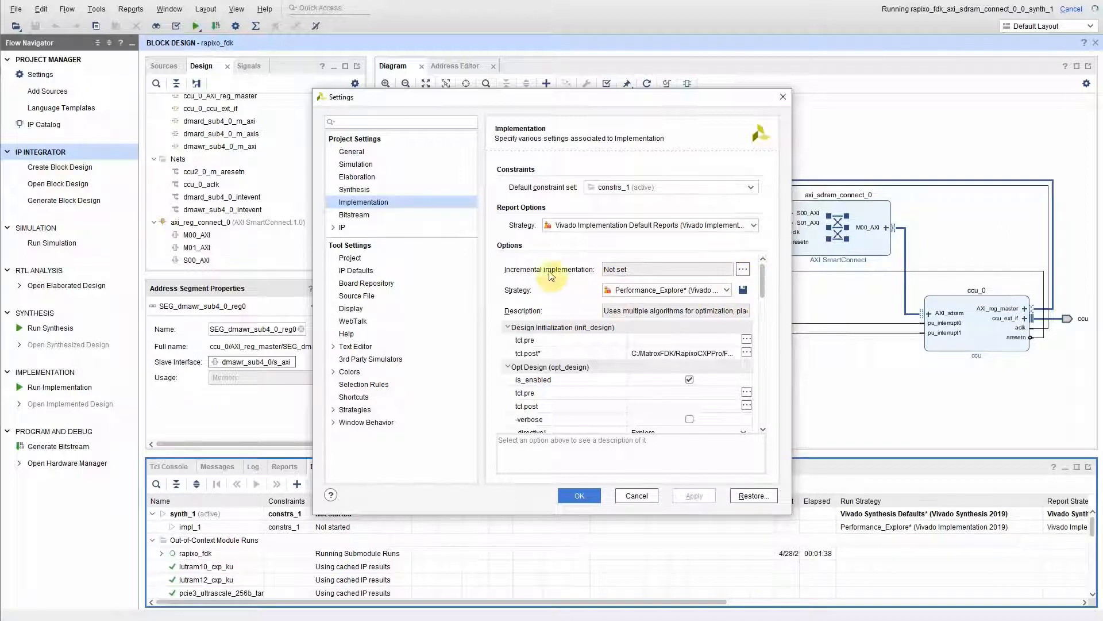
scroll(655, 342, "down", 3)
scroll(609, 328, "up", 3)
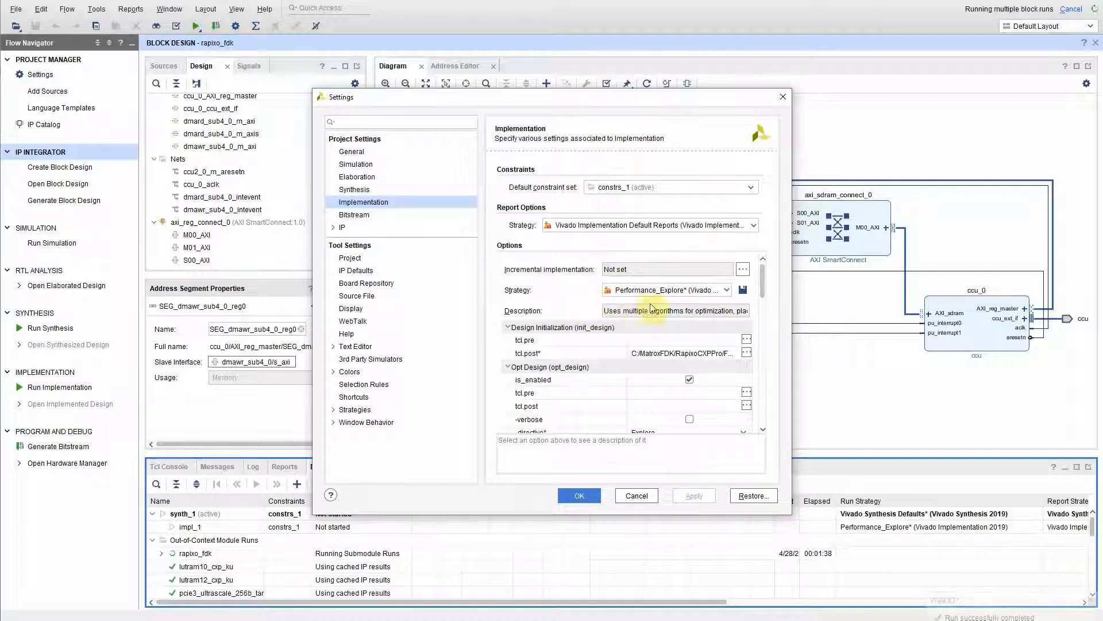
left_click(727, 290)
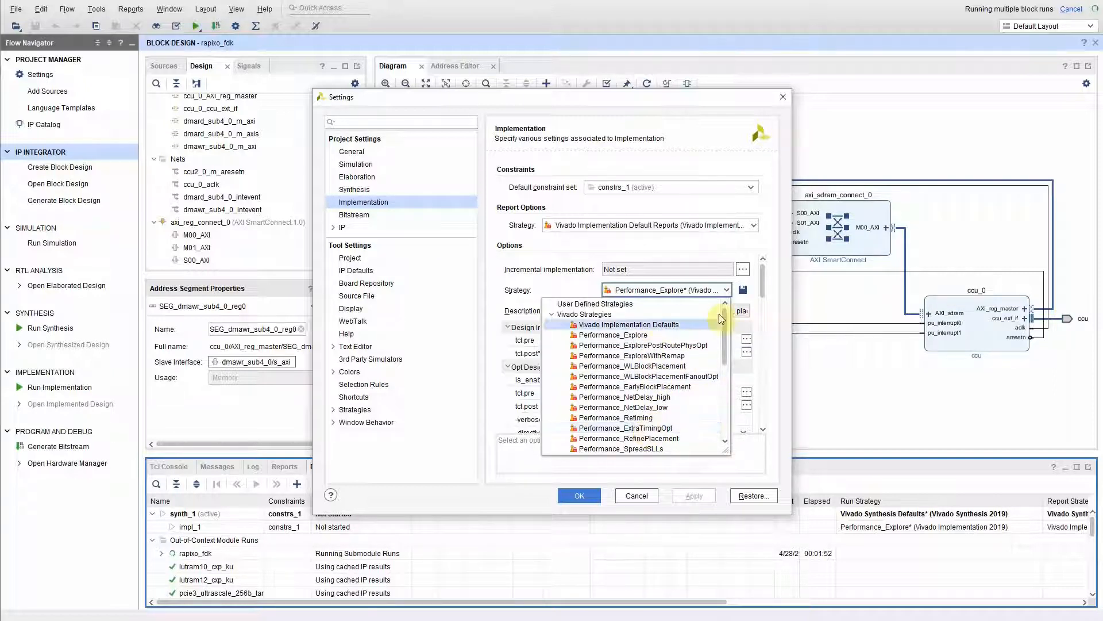
left_click(637, 335)
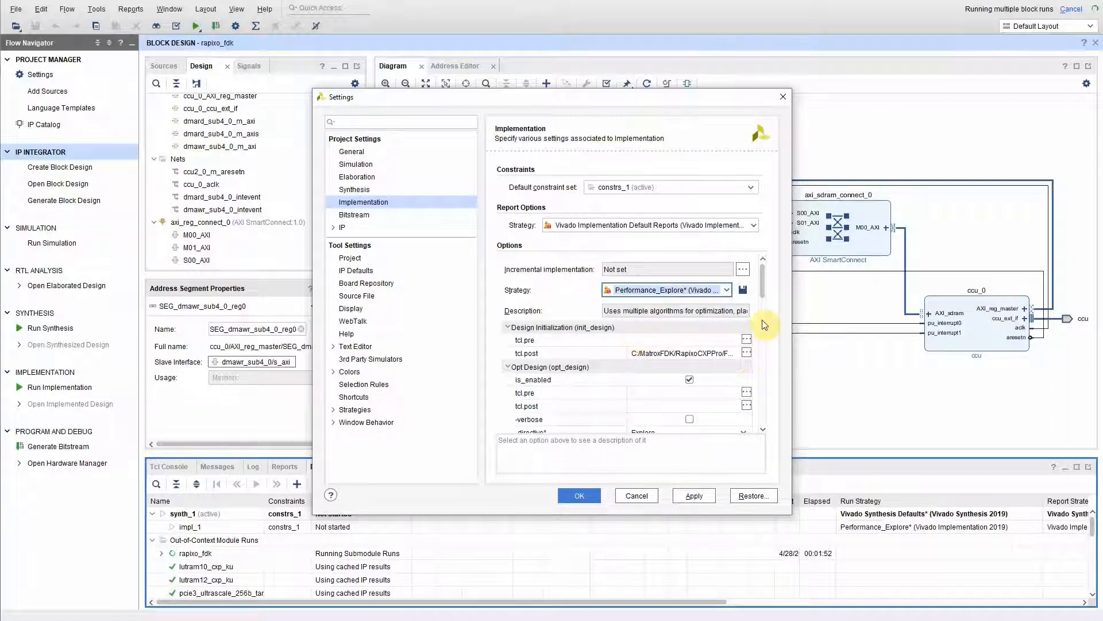
Step: Disable the Power Opt Design (power_opt_design) stage in the implementation options and accept the project settings
left_click_drag(762, 278, 757, 313)
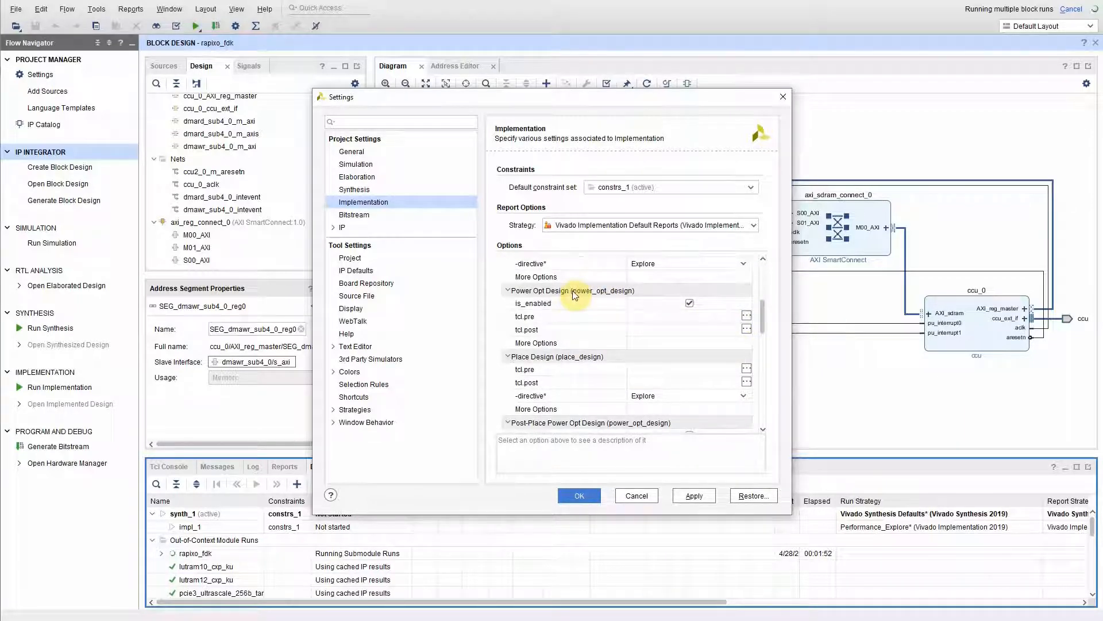
left_click(690, 303)
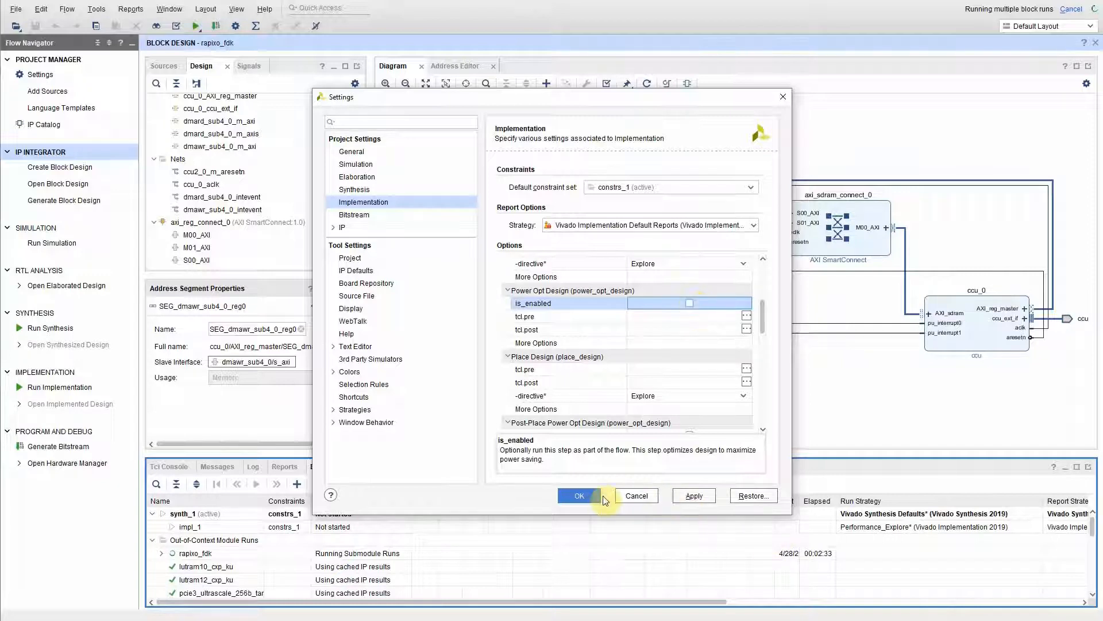
left_click(588, 497)
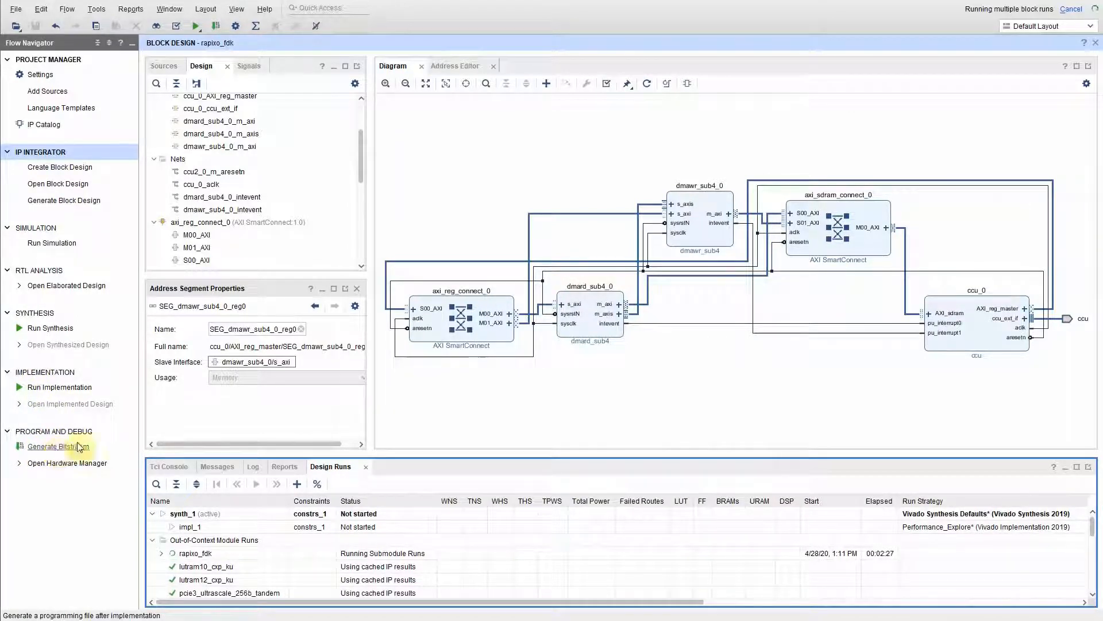
Step: Generate the bitstream, launching synthesis and implementation on the local host with 2 jobs, and dismiss the completion dialog without opening the results
left_click(49, 447)
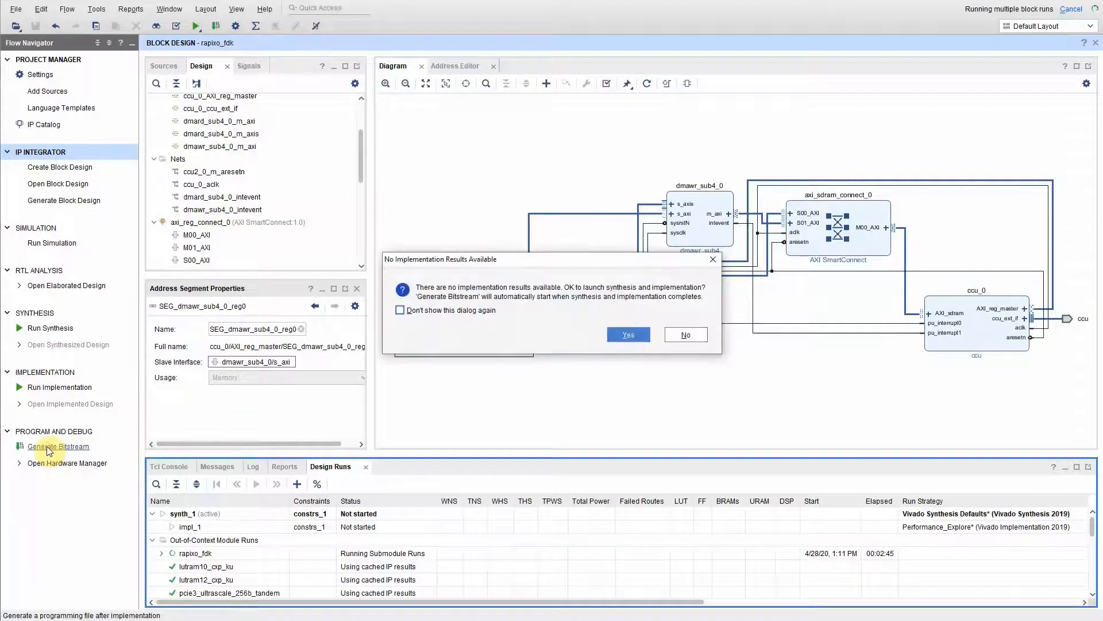
left_click(629, 335)
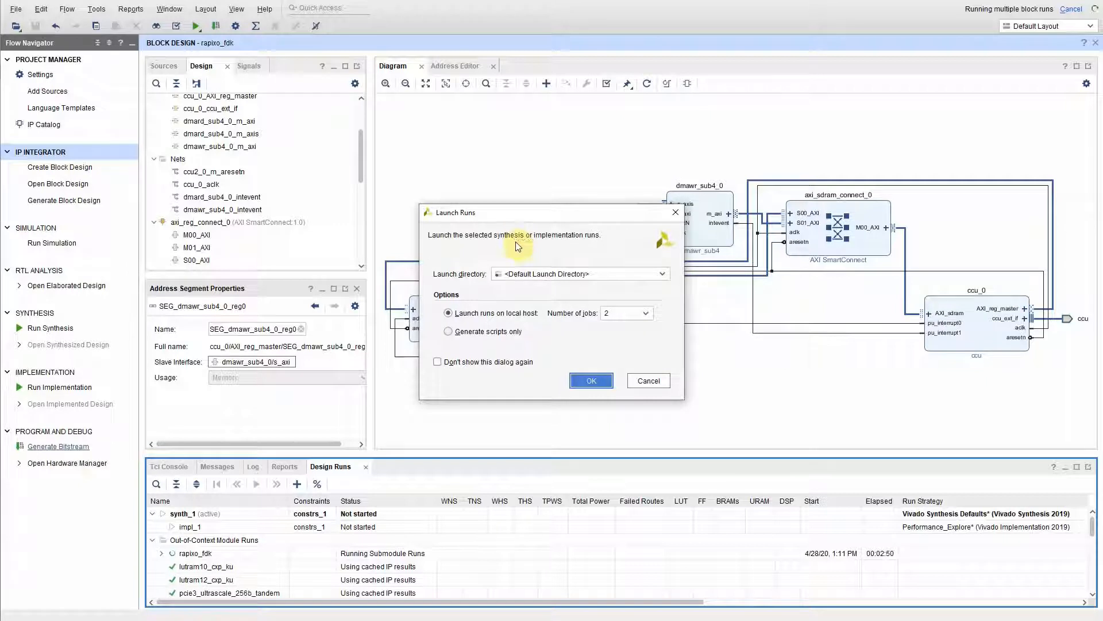
left_click(588, 382)
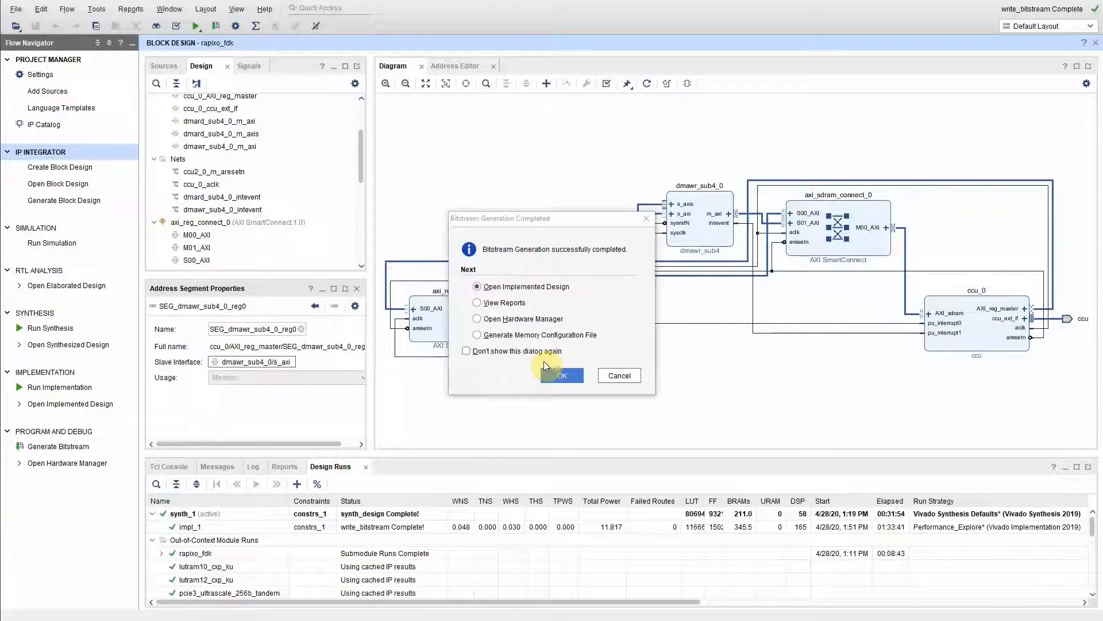
left_click(619, 375)
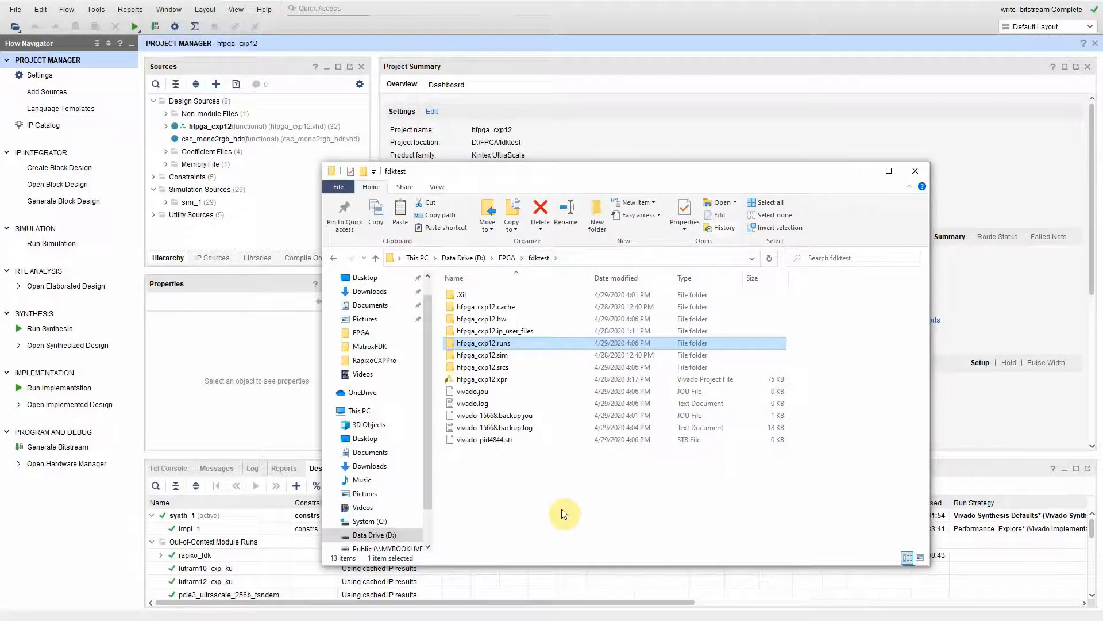
Step: In File Explorer, browse from fdktest to hfpga_cxp12.runs\impl_1 and select RapixoCXP-XCKU035-2-Quad12G.firmware
left_click(539, 258)
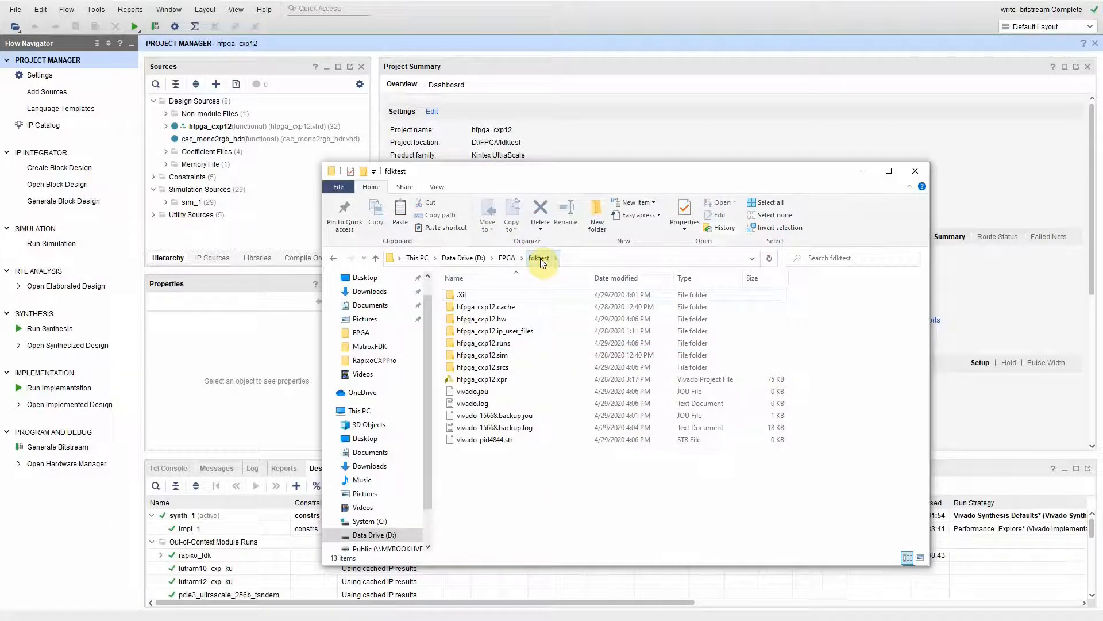
double_click(486, 347)
double_click(466, 309)
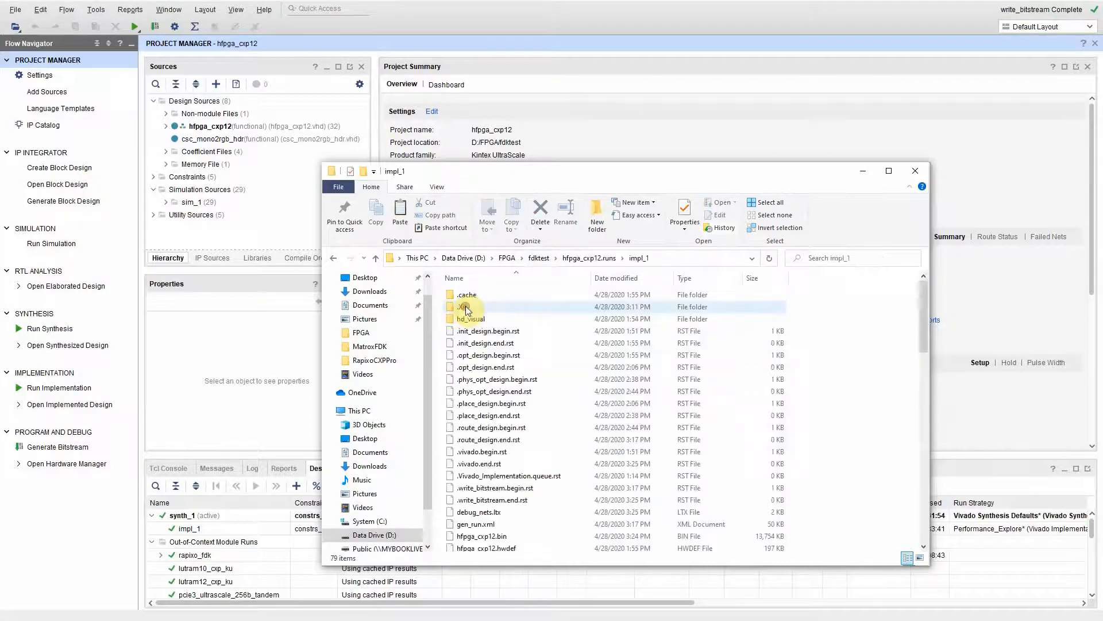
scroll(625, 400, "down", 2)
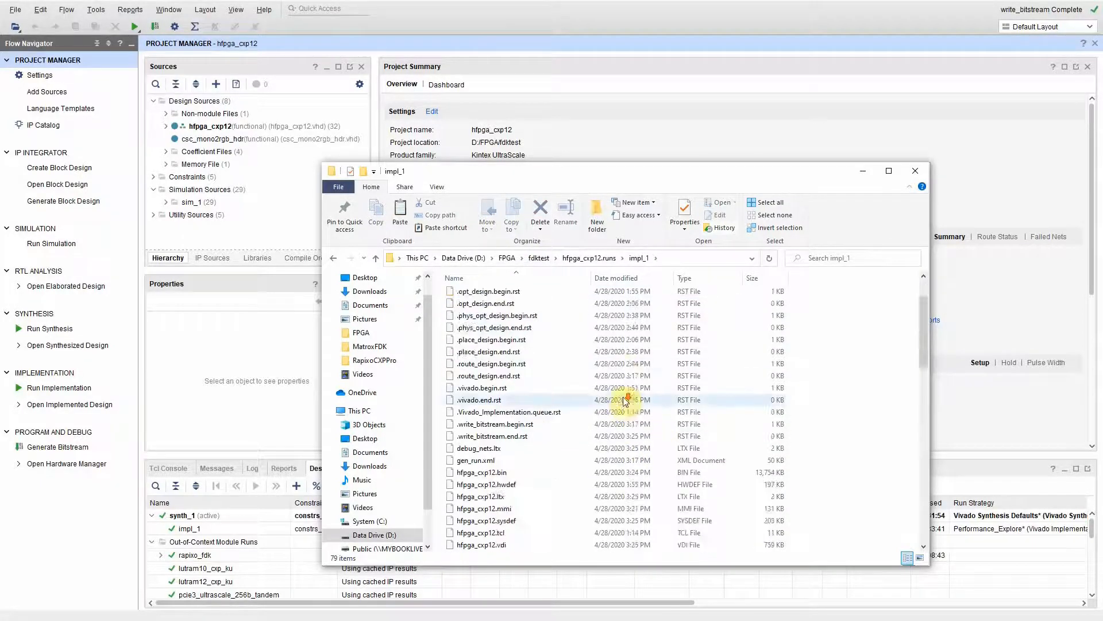
scroll(625, 400, "down", 15)
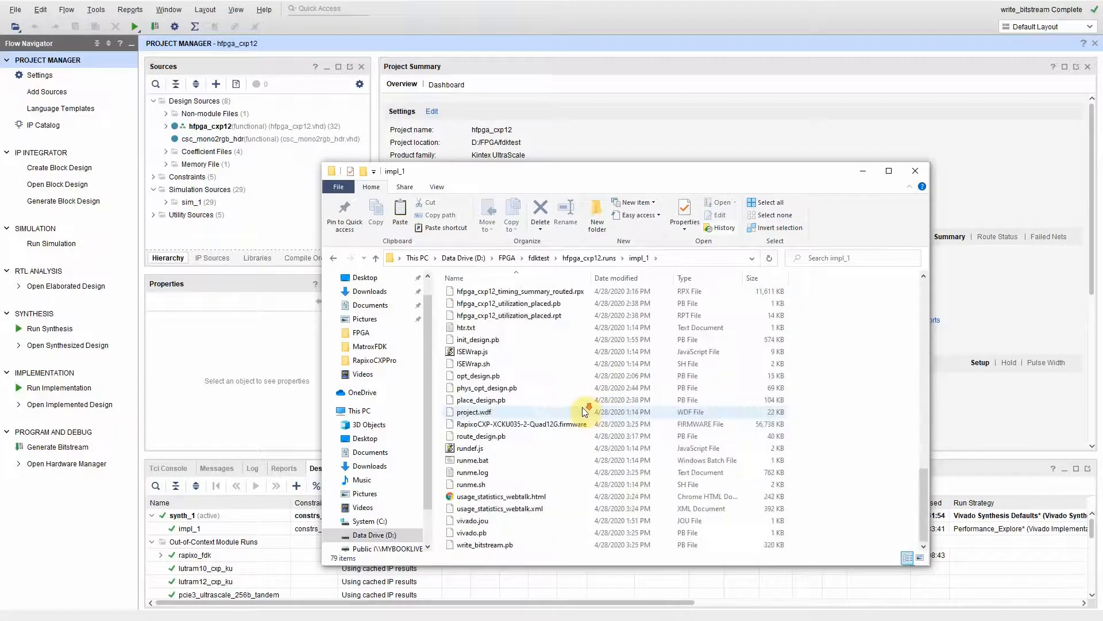
left_click(540, 424)
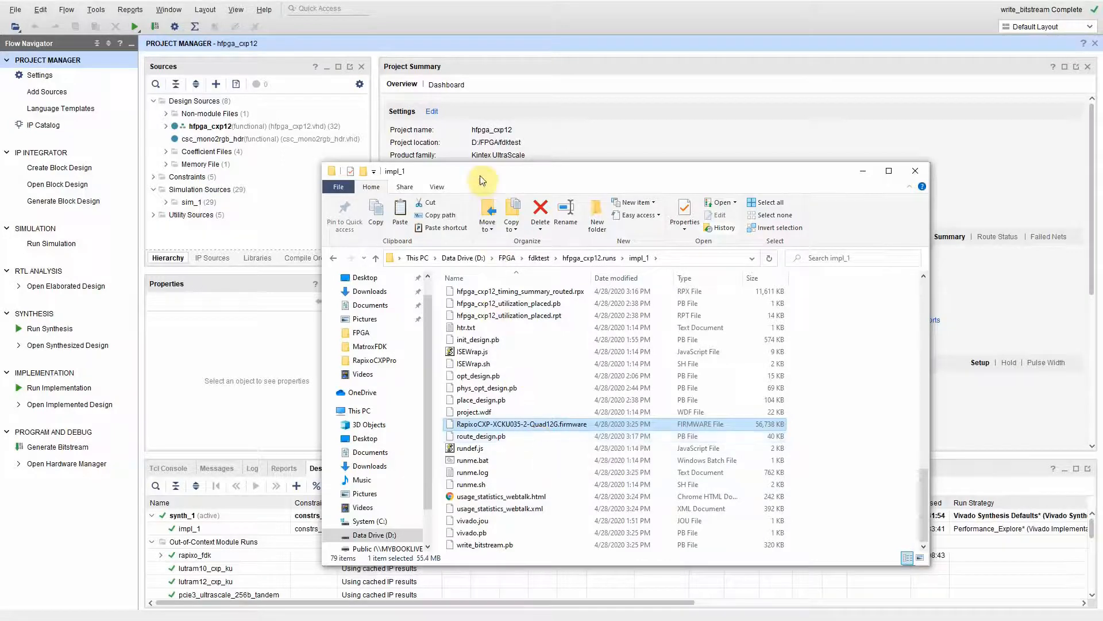
Step: In a second File Explorer window, browse from Matrox Imaging through Drivers and RapixoCXP to firmware and select the existing RapixoCXP-XCKU035-2-Quad12G.firmware
left_click_drag(480, 173, 377, 118)
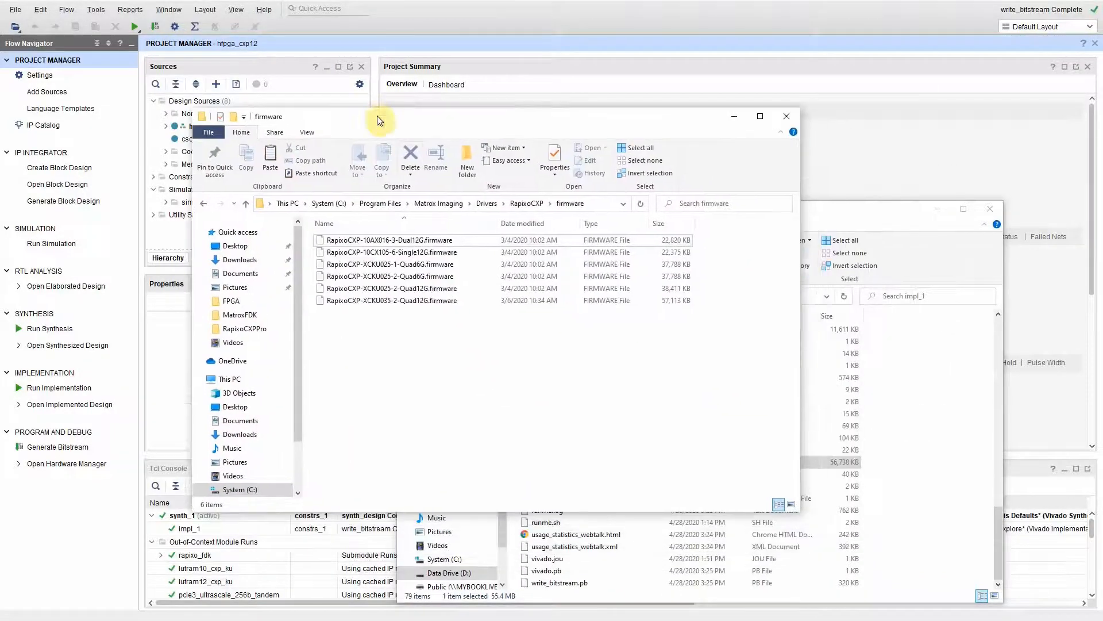
left_click(424, 206)
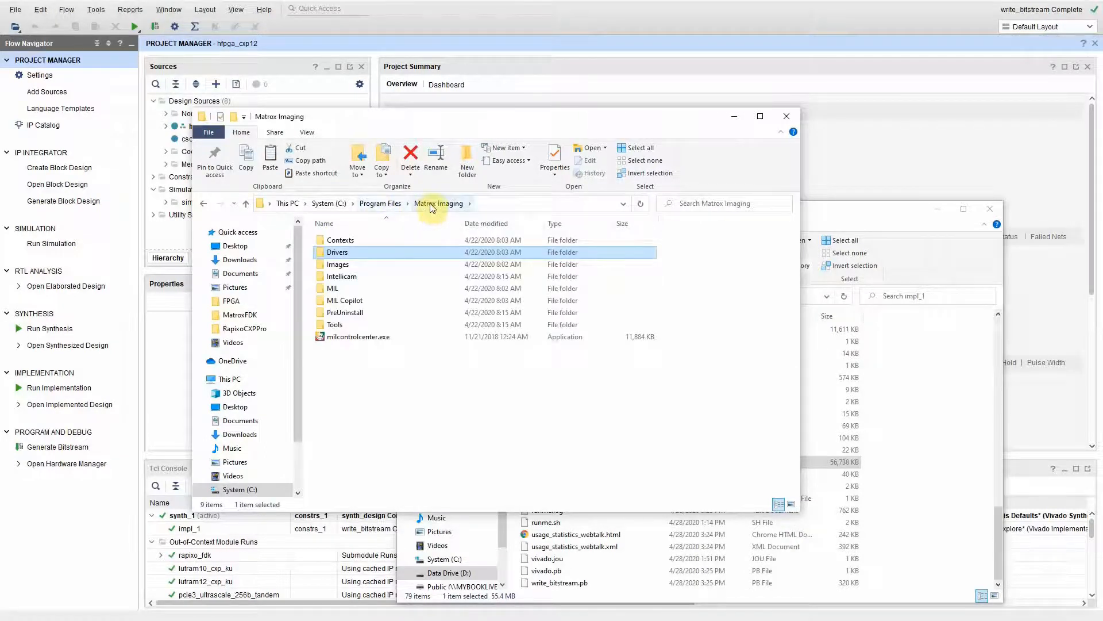
double_click(337, 253)
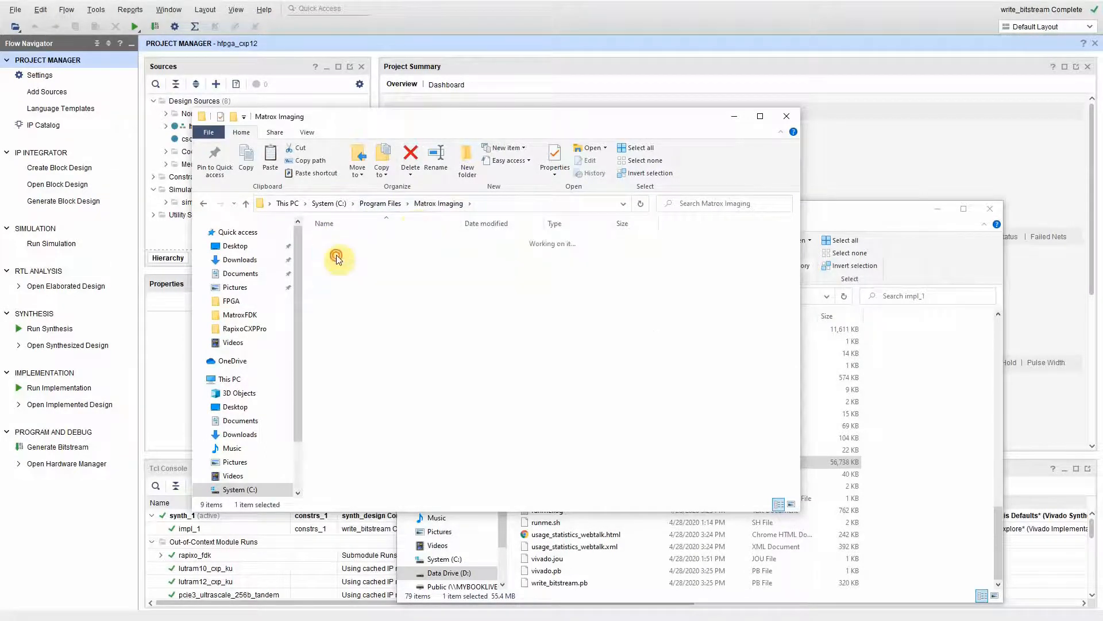
double_click(343, 326)
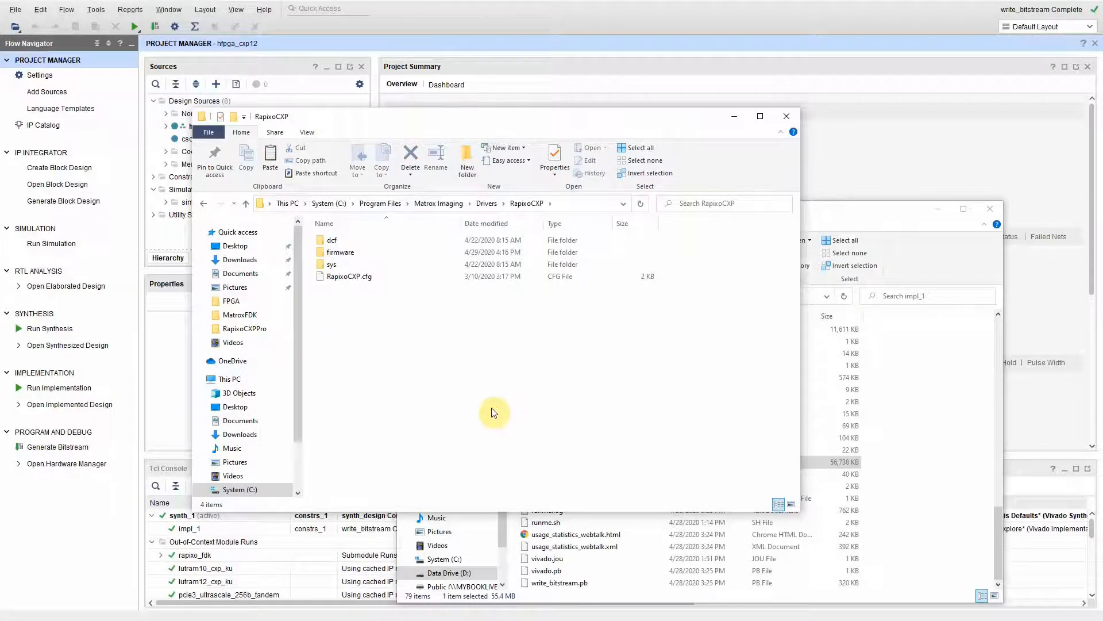
double_click(337, 253)
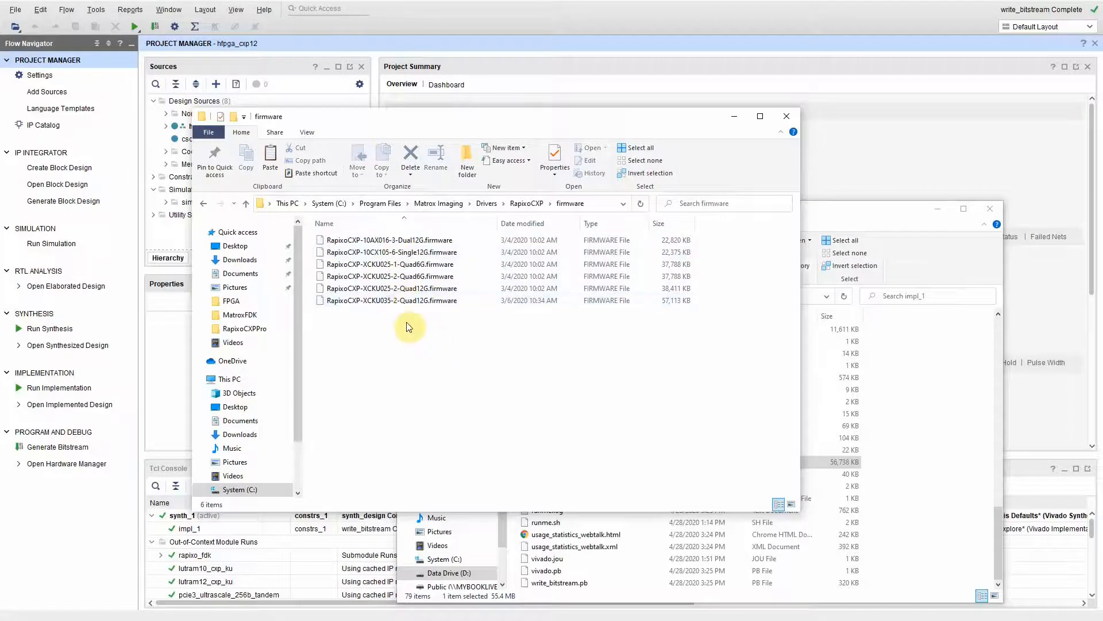
left_click(335, 302)
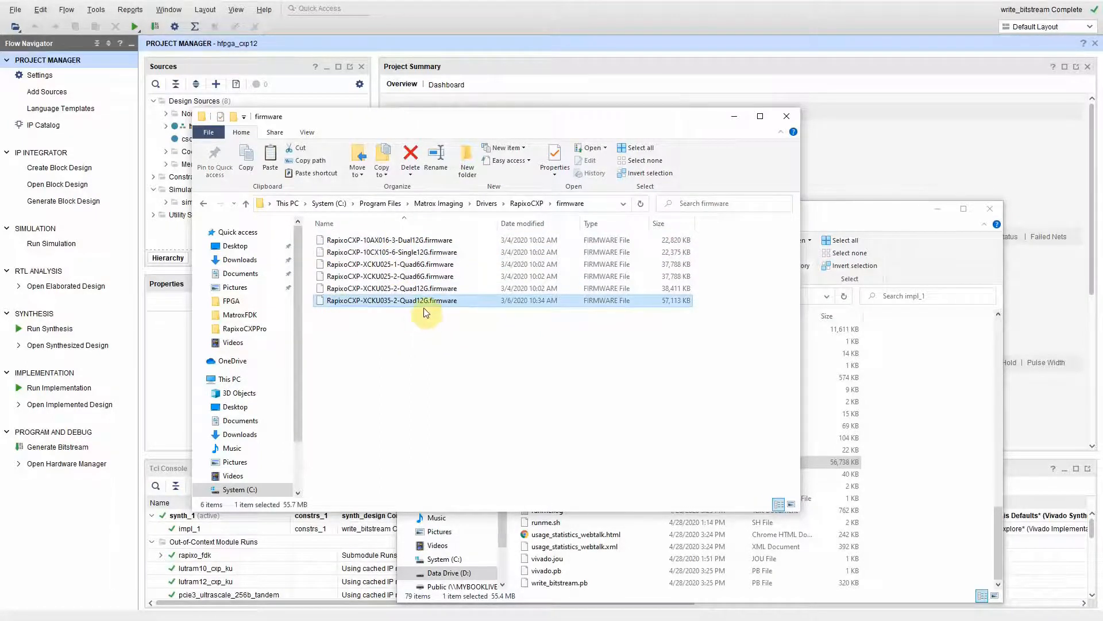
Step: Rename the generated firmware file in the impl_1 folder to FDKRapixoCXP-XCKU035-2-Quad12G.firmware
left_click_drag(843, 217, 901, 145)
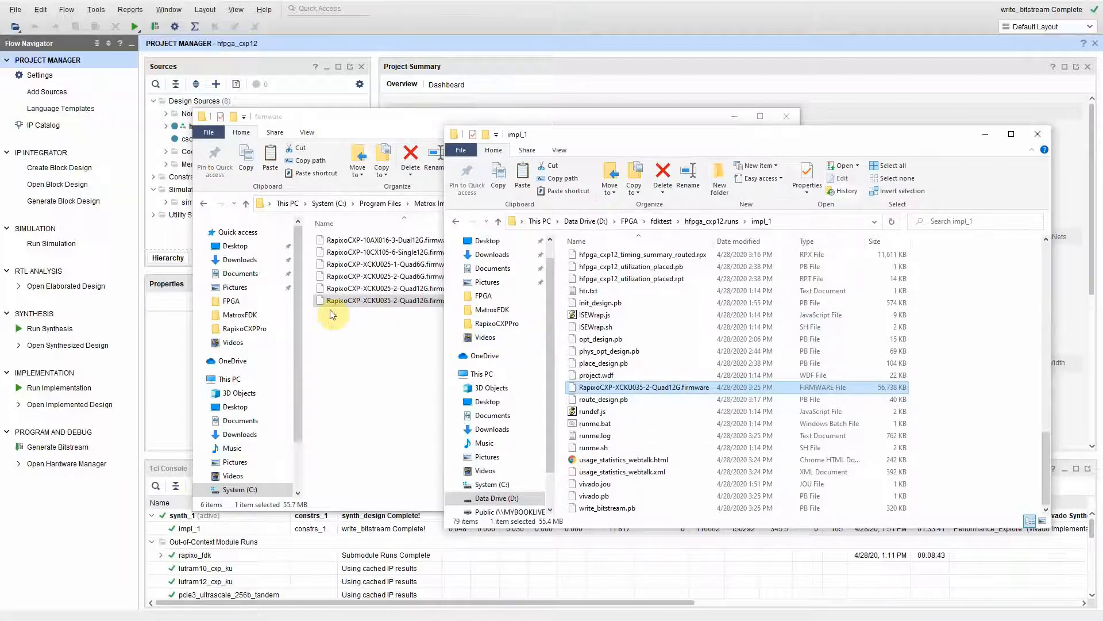
left_click(580, 392)
left_click(595, 388)
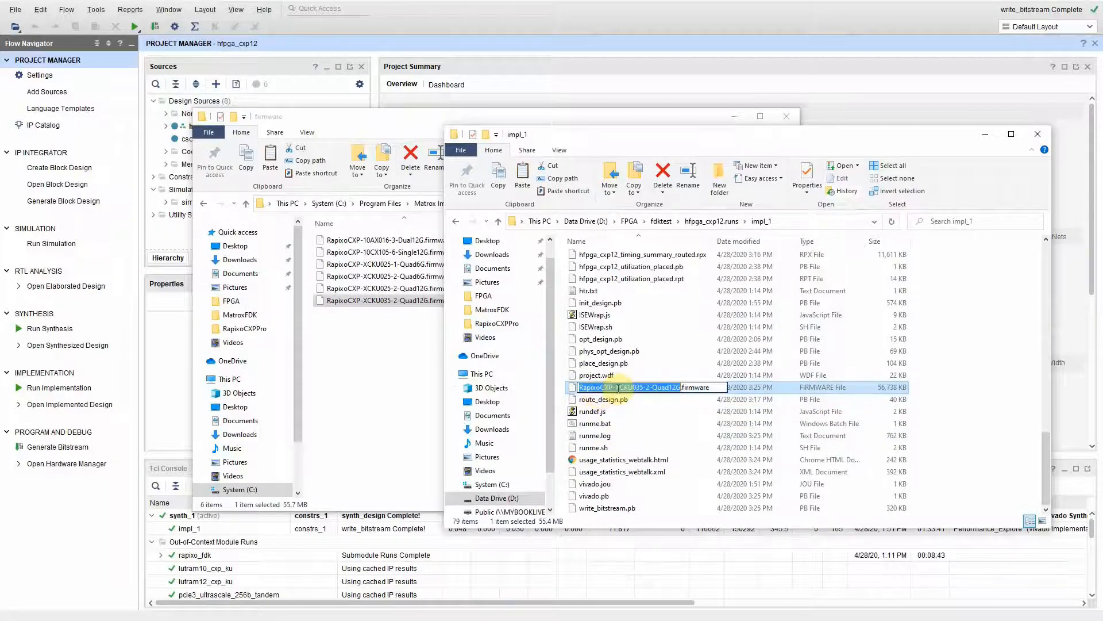
key("Home")
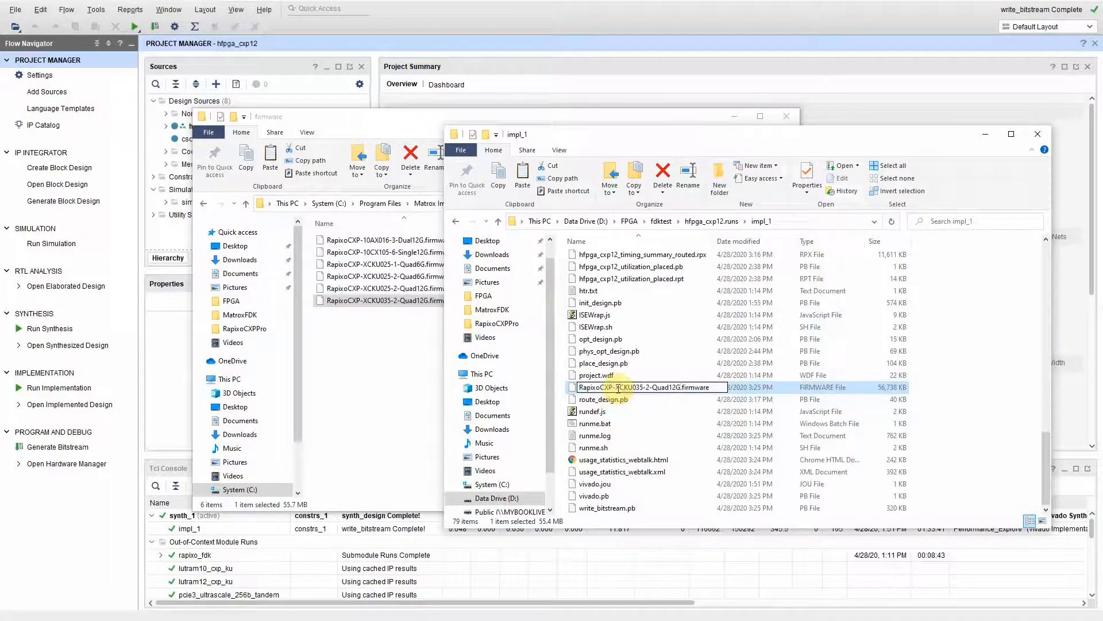
type("FDK")
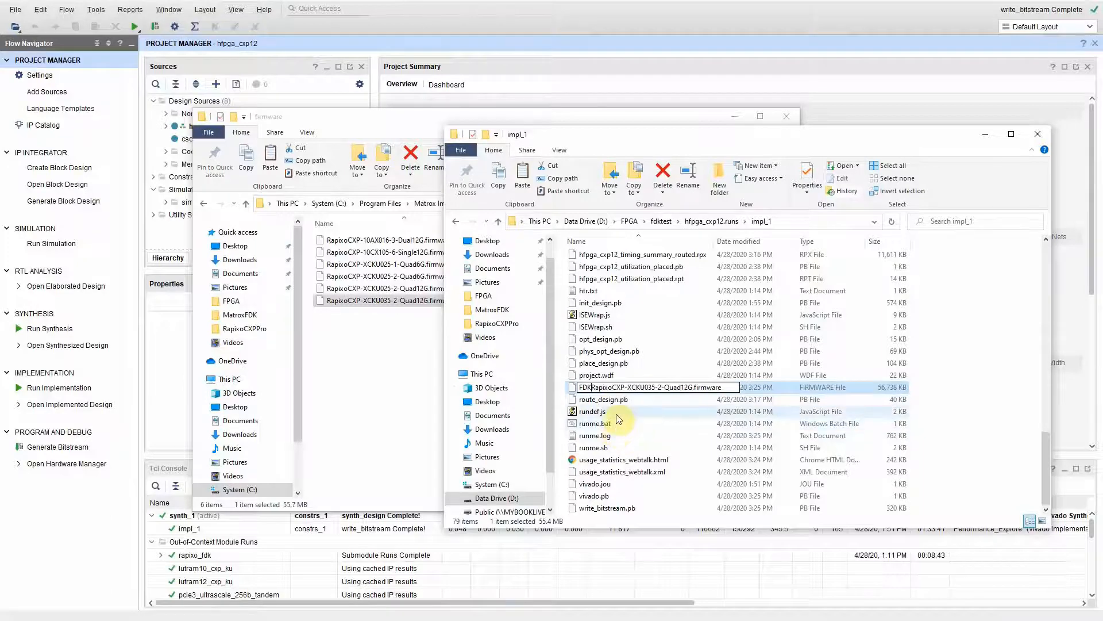
left_click(601, 399)
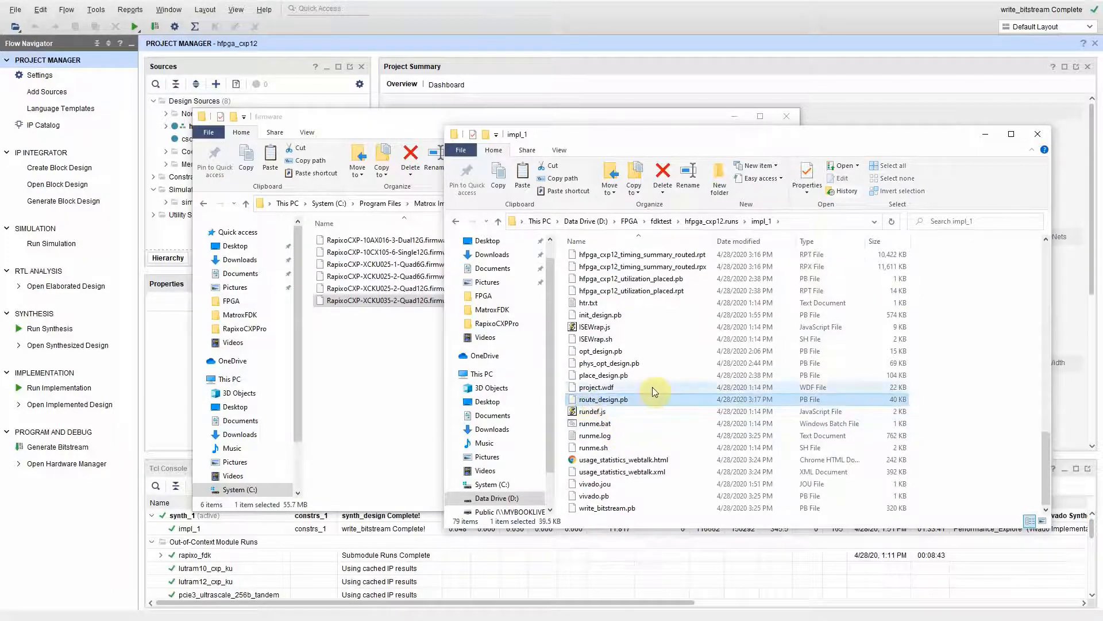
Step: Copy FDKRapixoCXP-XCKU035-2-Quad12G.firmware from impl_1 into the RapixoCXP driver's firmware folder, then clear the selection
scroll(654, 391, "up", 4)
scroll(652, 389, "up", 10)
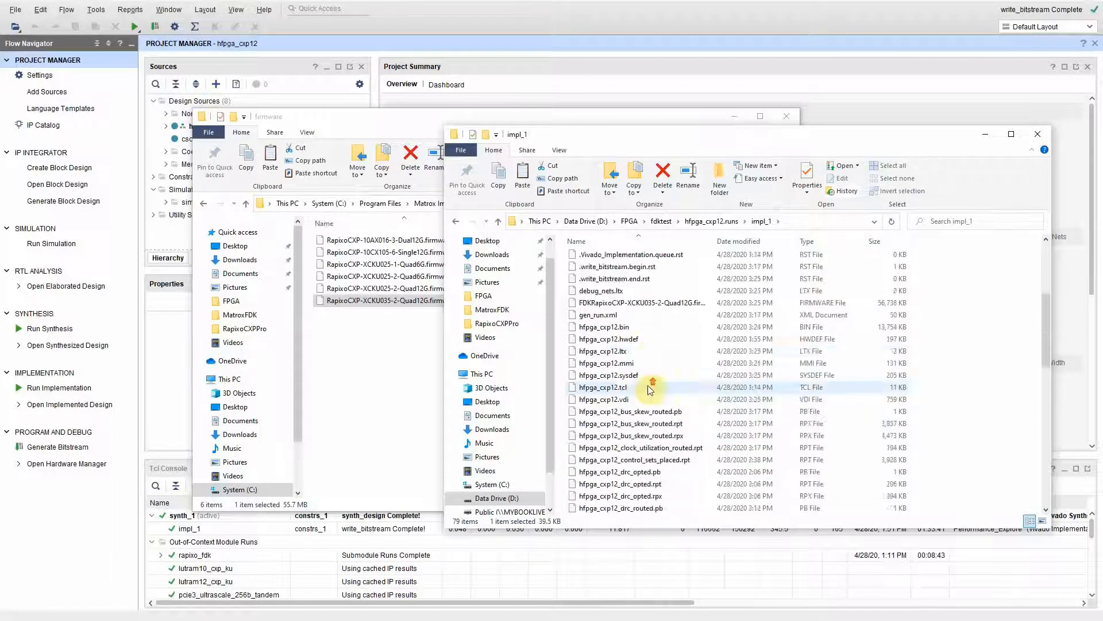
left_click(592, 340)
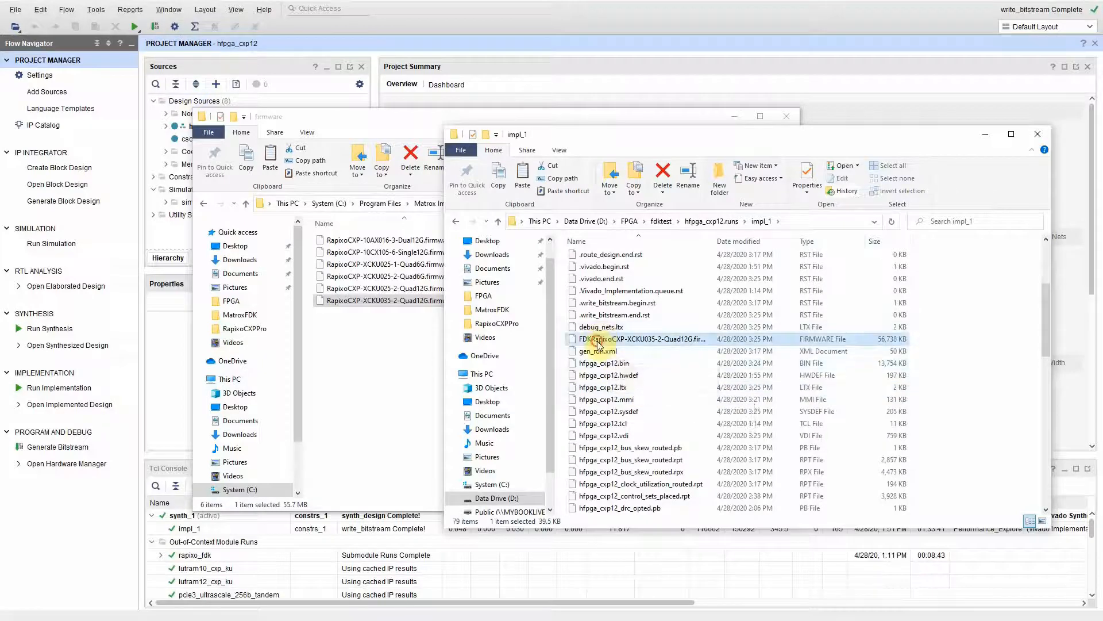
left_click_drag(587, 351, 391, 376)
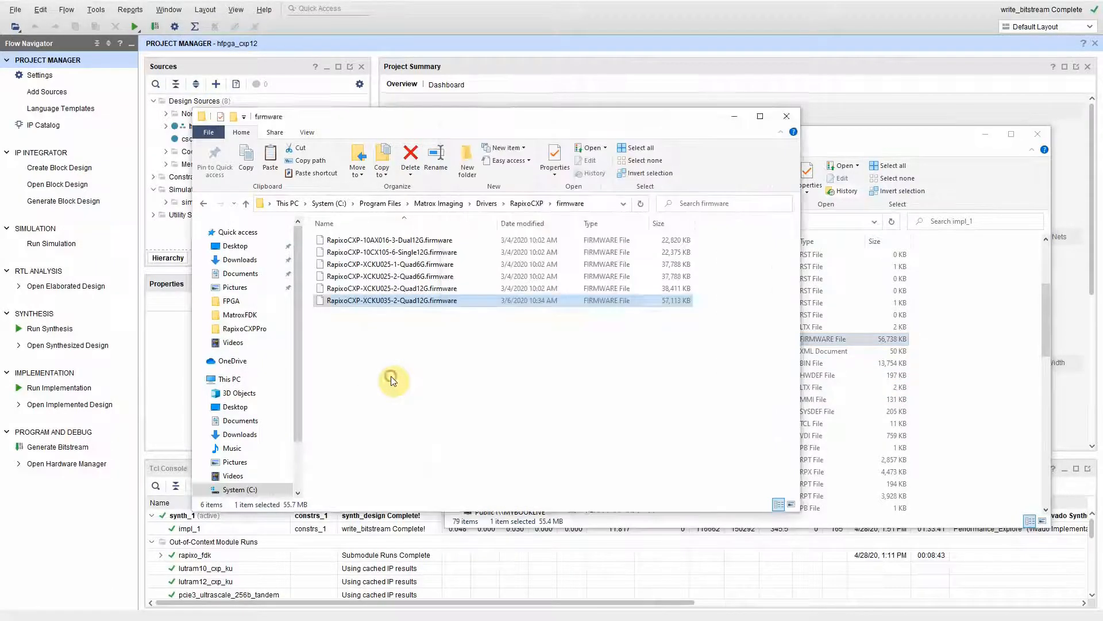
left_click(518, 244)
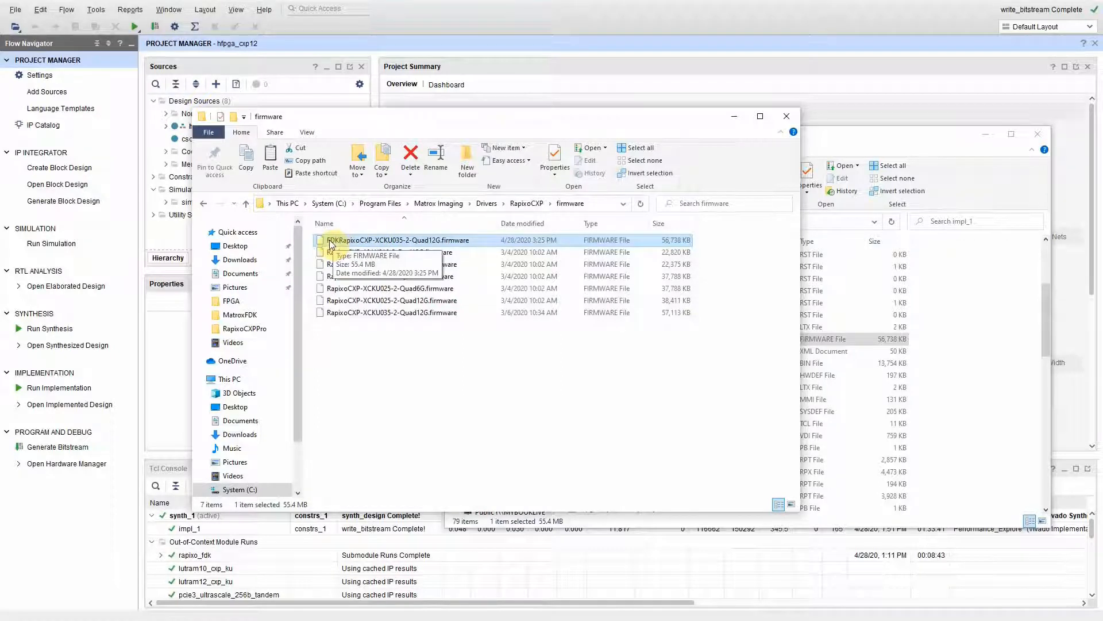
left_click(409, 397)
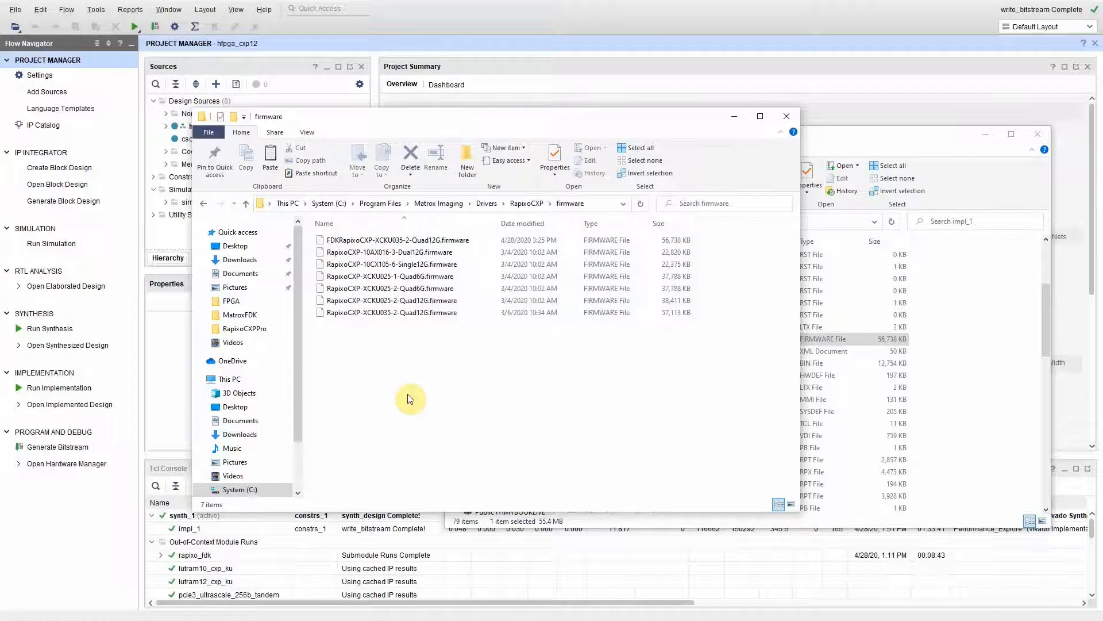